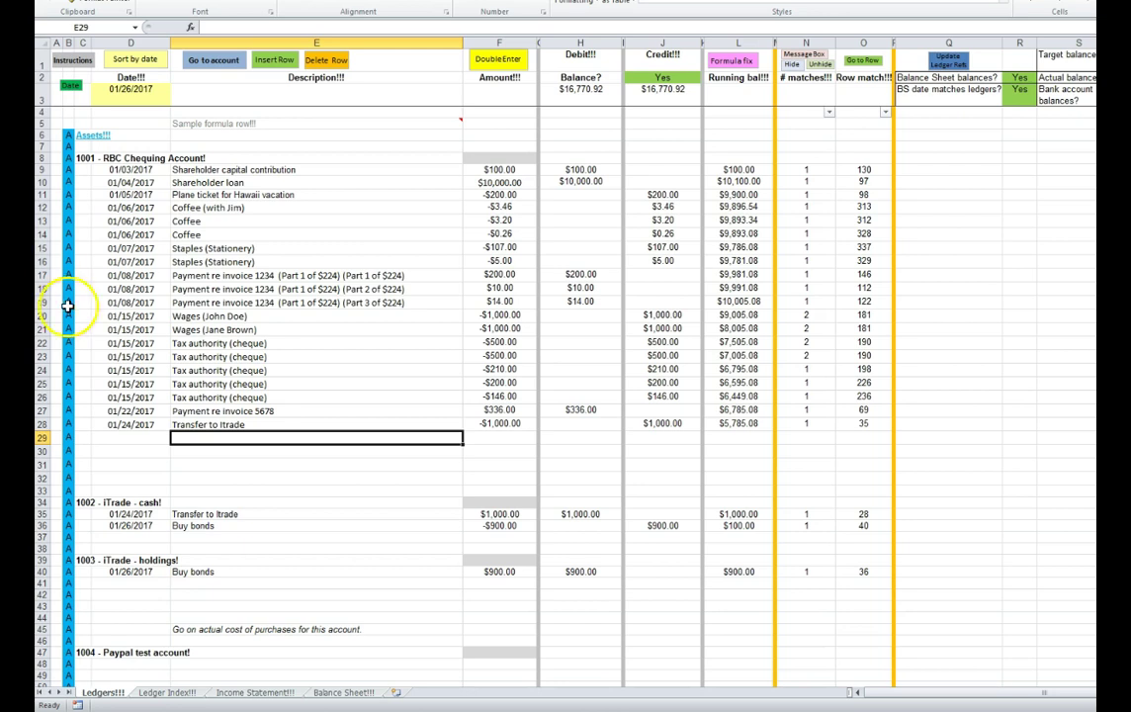
Compare the account list on the Ledger Index sheet with the account sections on the Ledgers sheet.
{"action": "left_click", "coordinate": [348, 695]}
{"action": "left_click", "coordinate": [102, 693]}
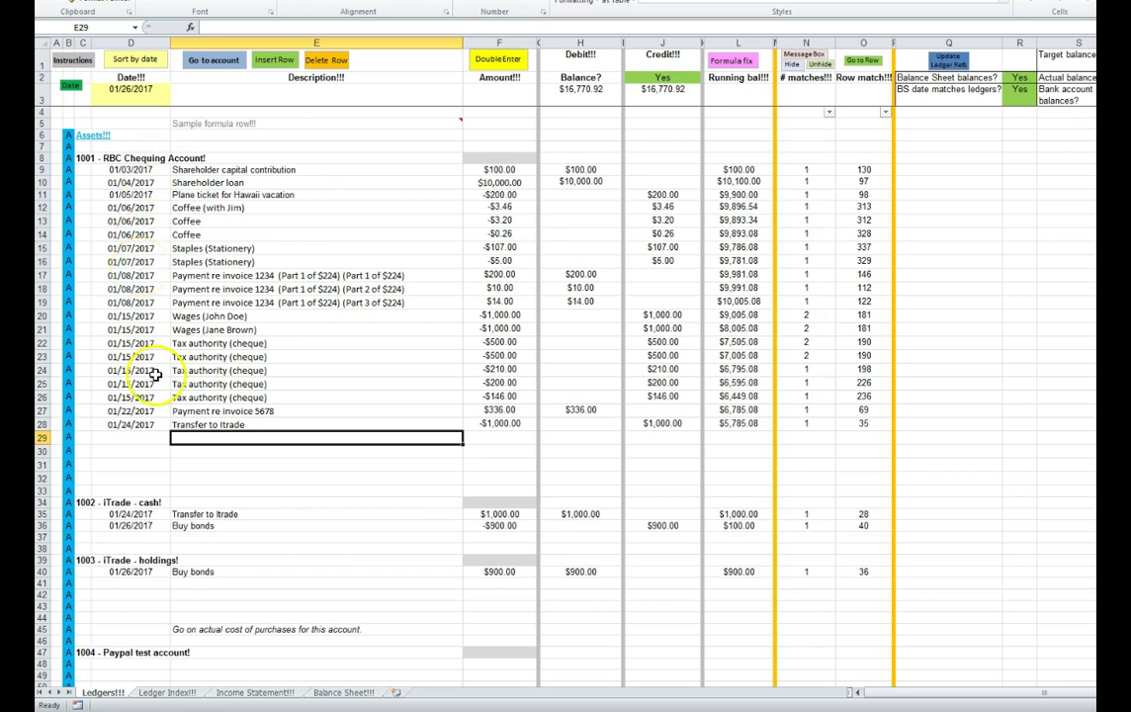
{"action": "left_click", "coordinate": [168, 693]}
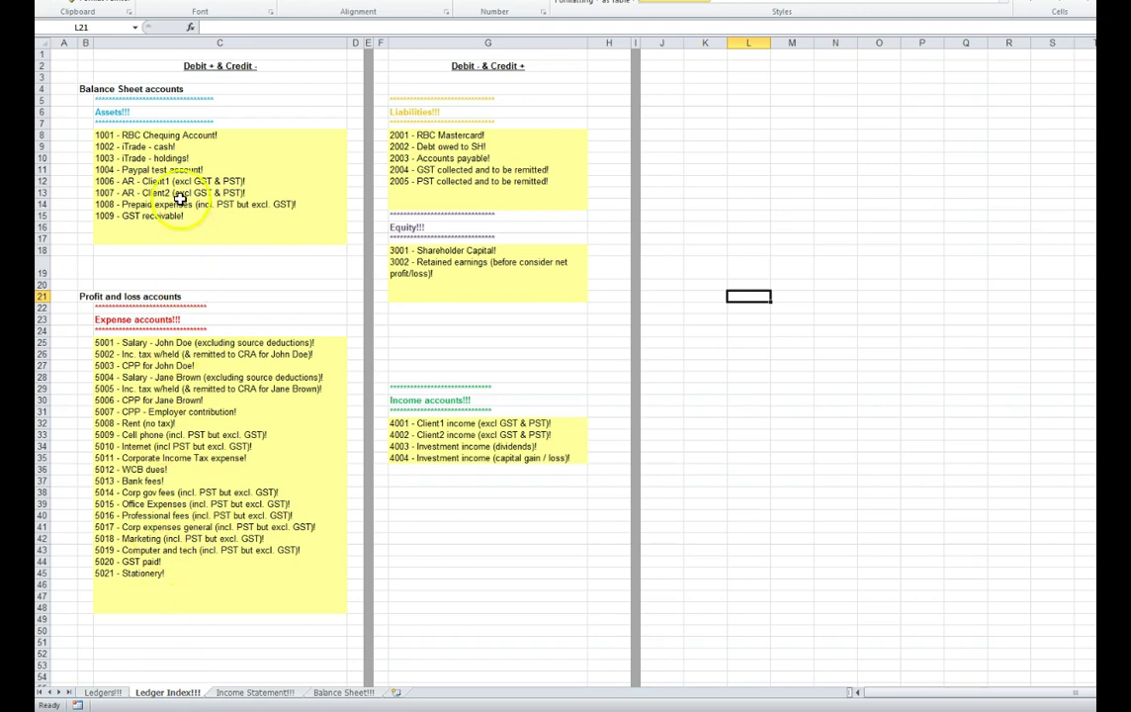
{"action": "left_click", "coordinate": [142, 158]}
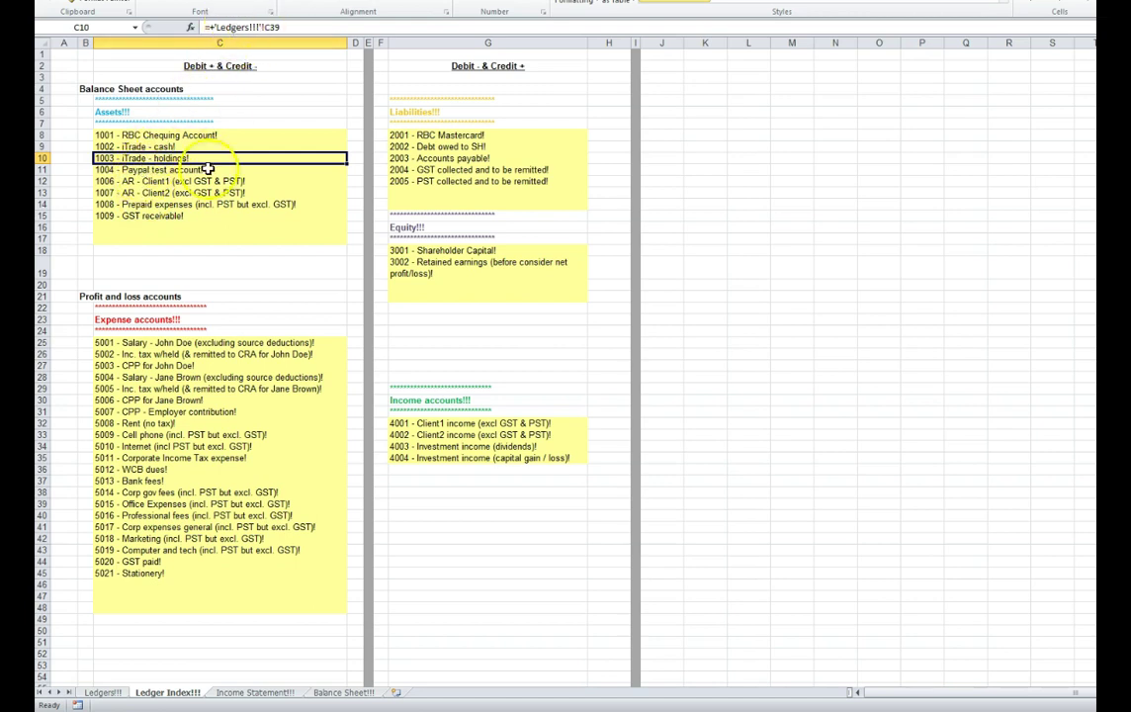
{"action": "left_click", "coordinate": [100, 692]}
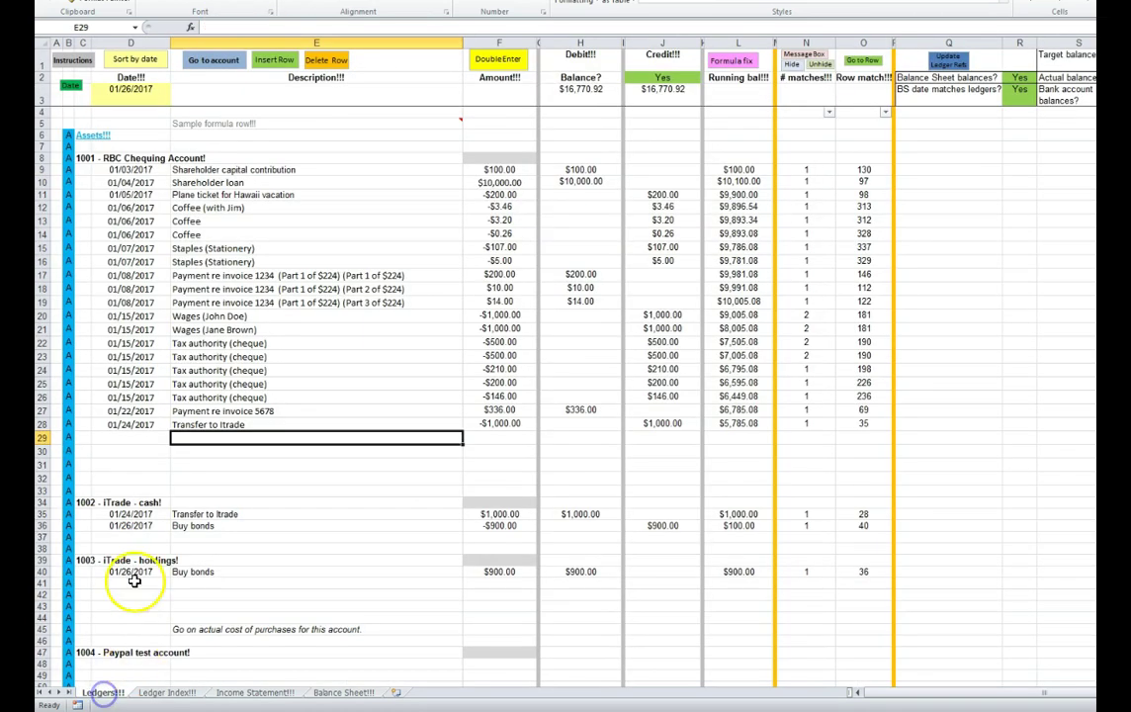
{"action": "left_click", "coordinate": [126, 369]}
{"action": "left_click", "coordinate": [170, 692]}
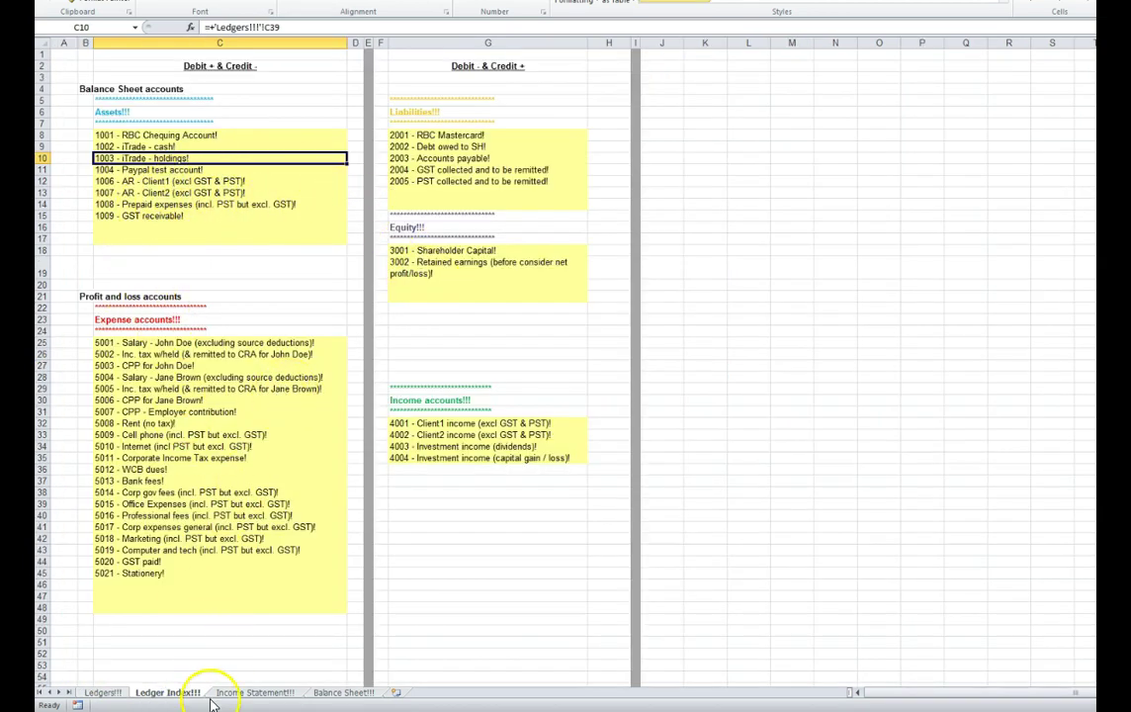
Browse the asset and liability account sections of the Ledgers sheet, starting from the RBC Chequing Account transactions.
{"action": "left_click", "coordinate": [114, 695]}
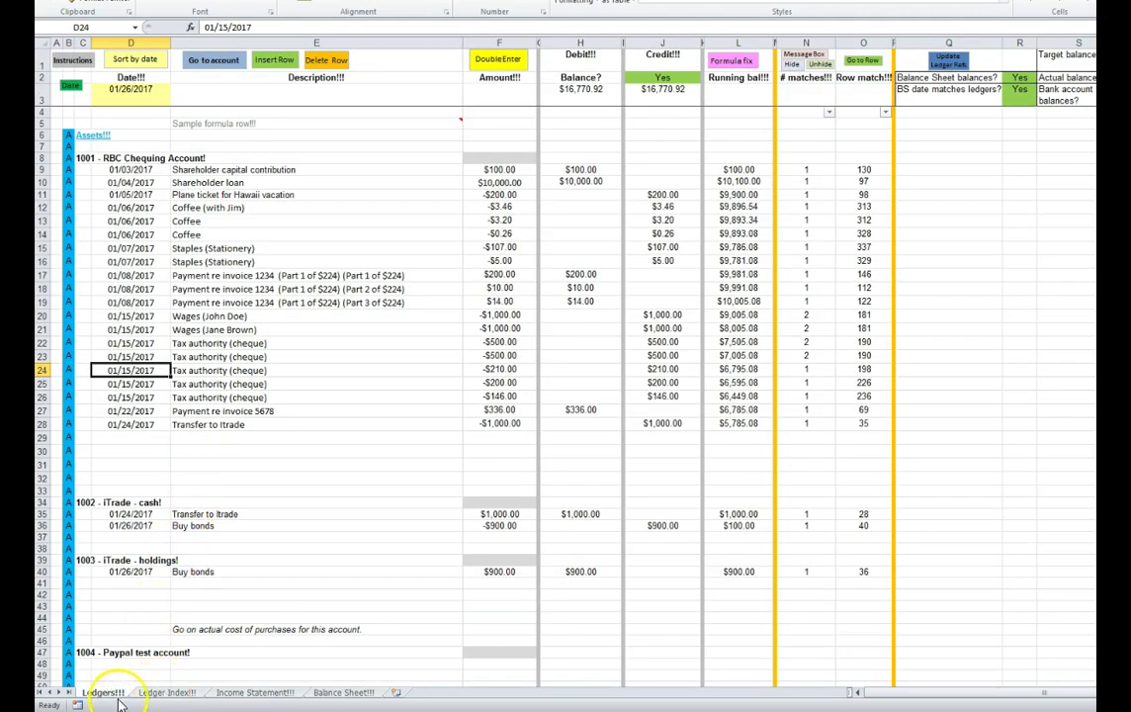
{"action": "left_click", "coordinate": [178, 246]}
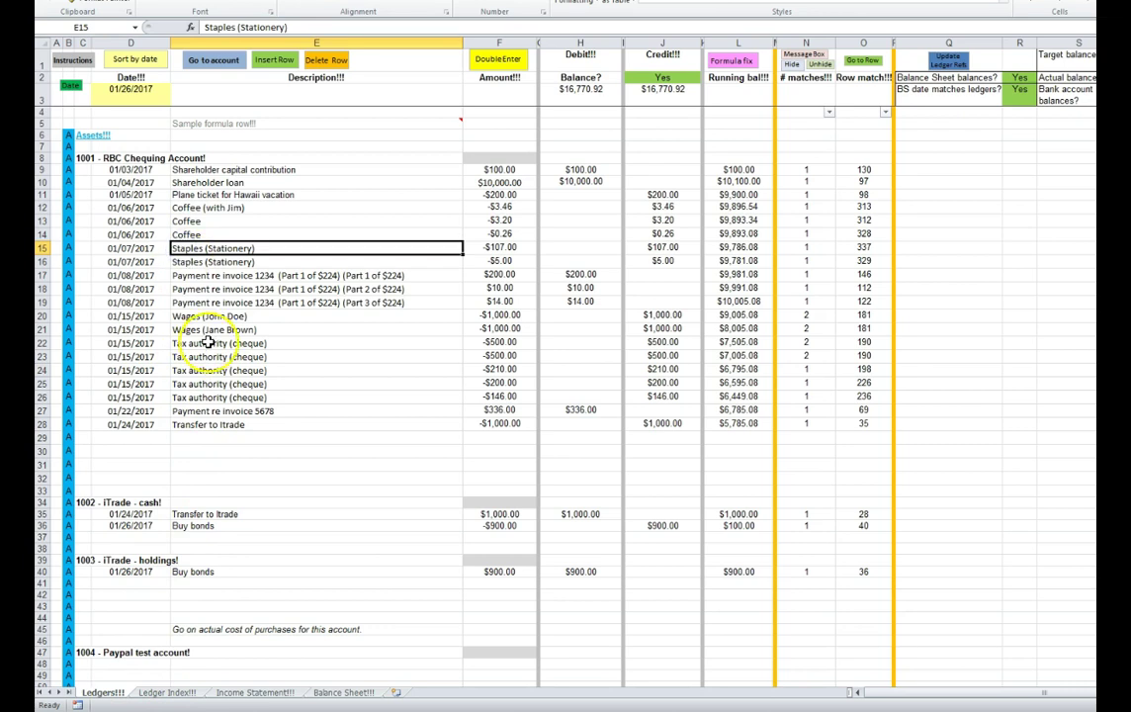
{"action": "scroll", "coordinate": [203, 396], "scroll_direction": "down", "scroll_amount": 15}
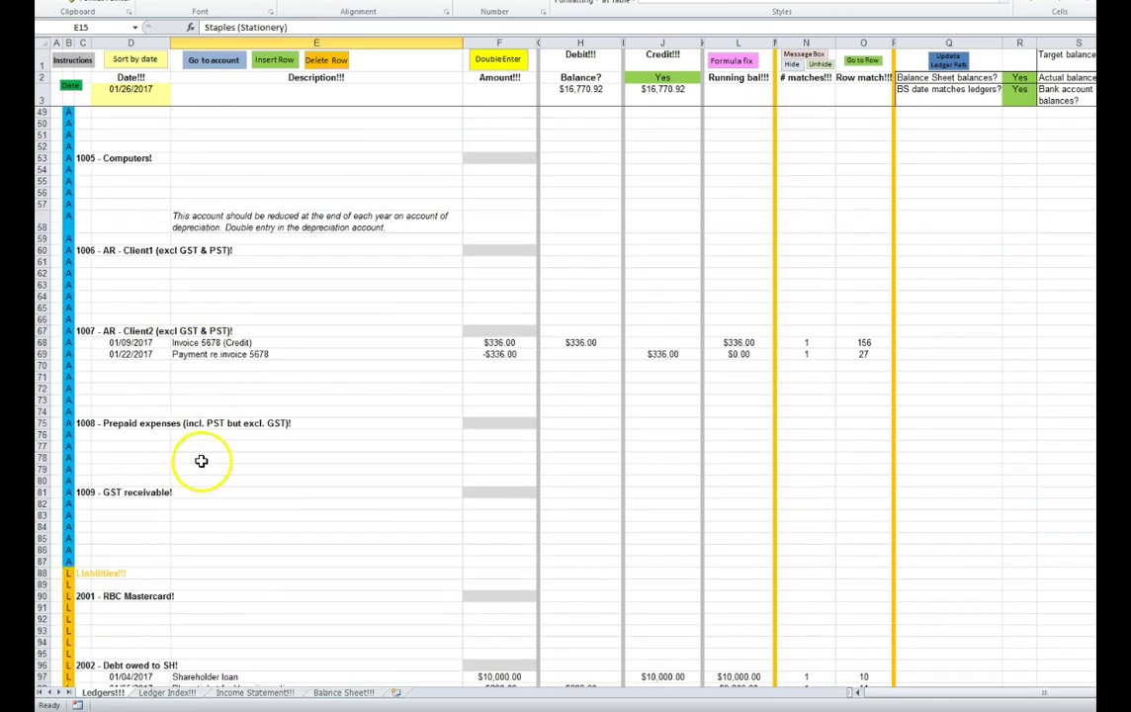
Review the income and expense accounts on the Income Statement sheet.
{"action": "left_click", "coordinate": [253, 692]}
{"action": "left_click", "coordinate": [211, 465]}
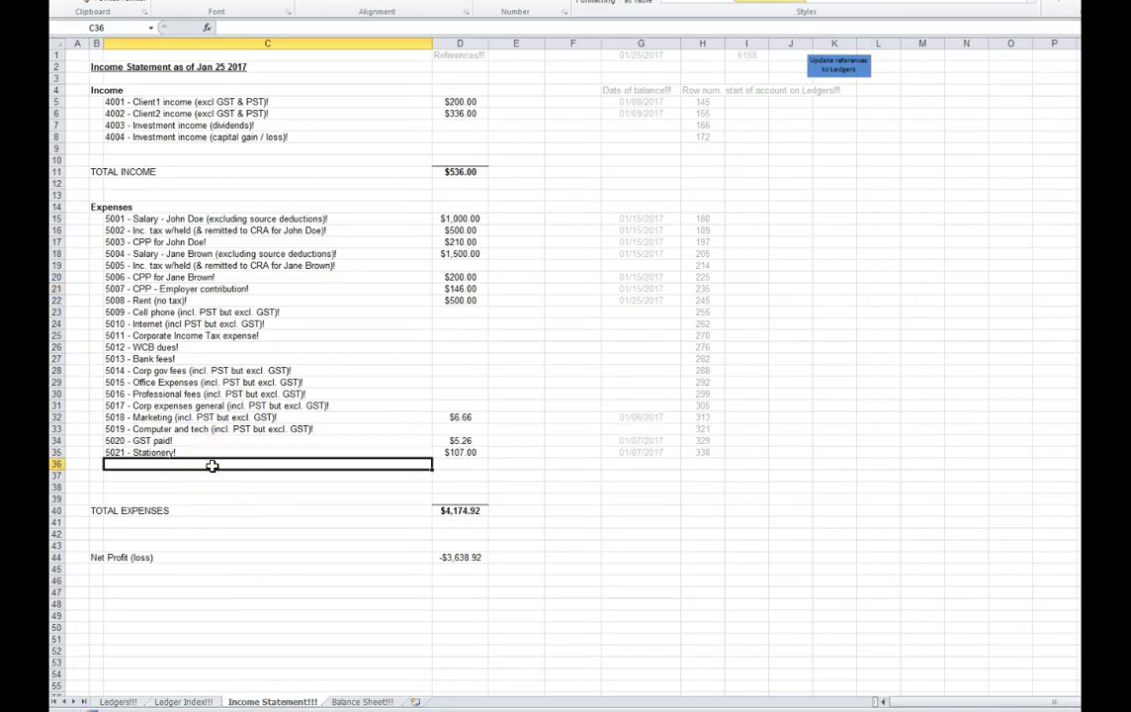
{"action": "left_click", "coordinate": [148, 289]}
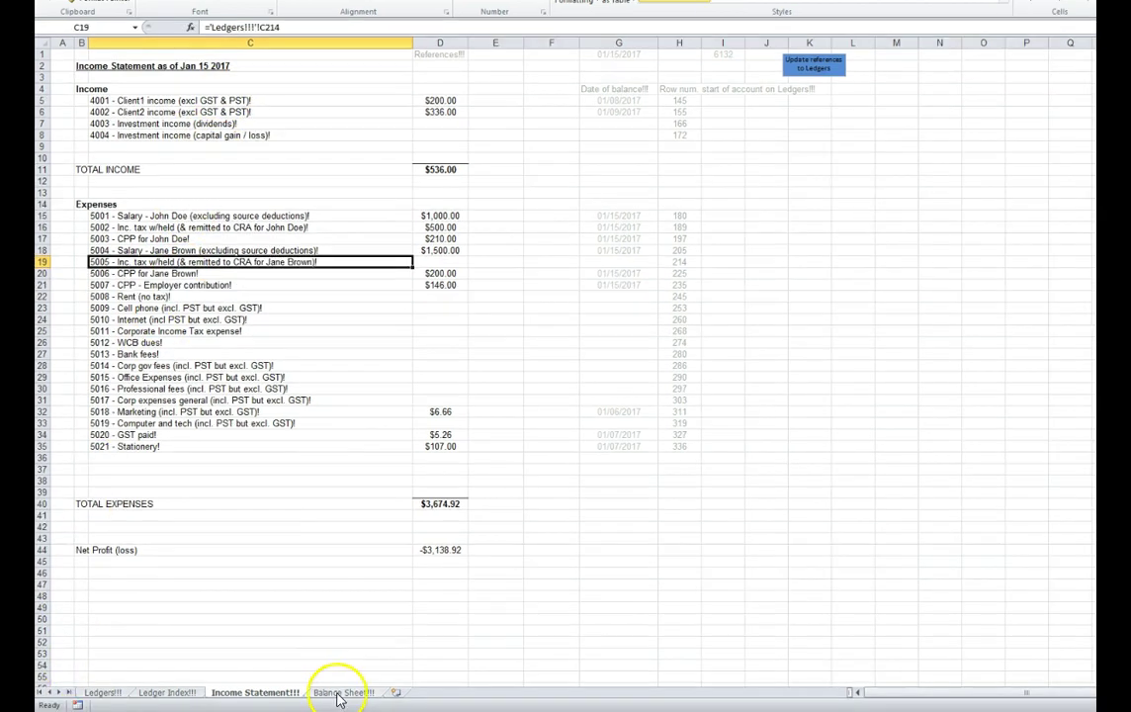
Review the asset accounts and their linked ledger balances on the Balance Sheet.
{"action": "left_click", "coordinate": [360, 701]}
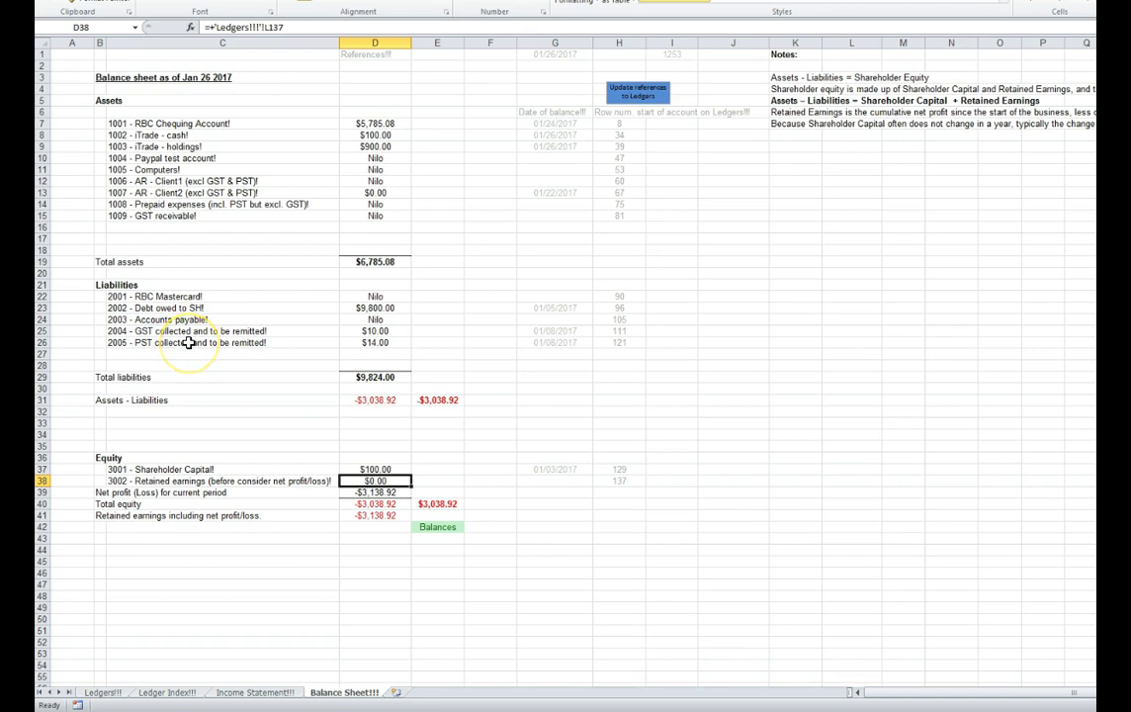
{"action": "left_click", "coordinate": [143, 168]}
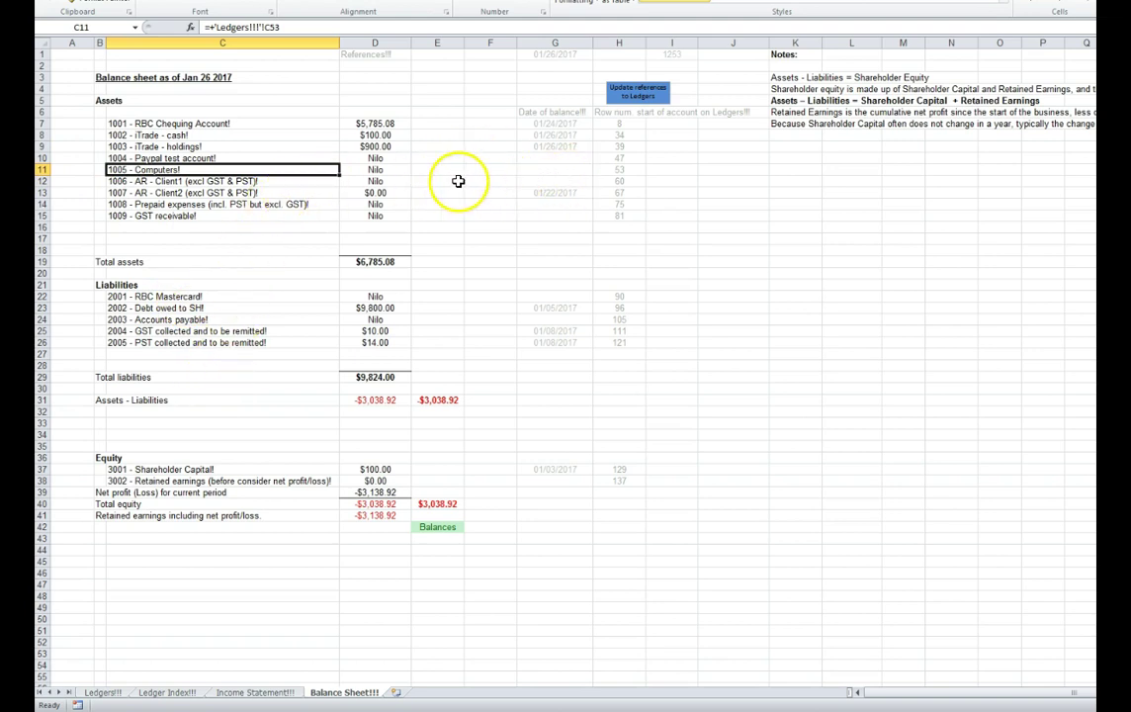
{"action": "left_click", "coordinate": [375, 137]}
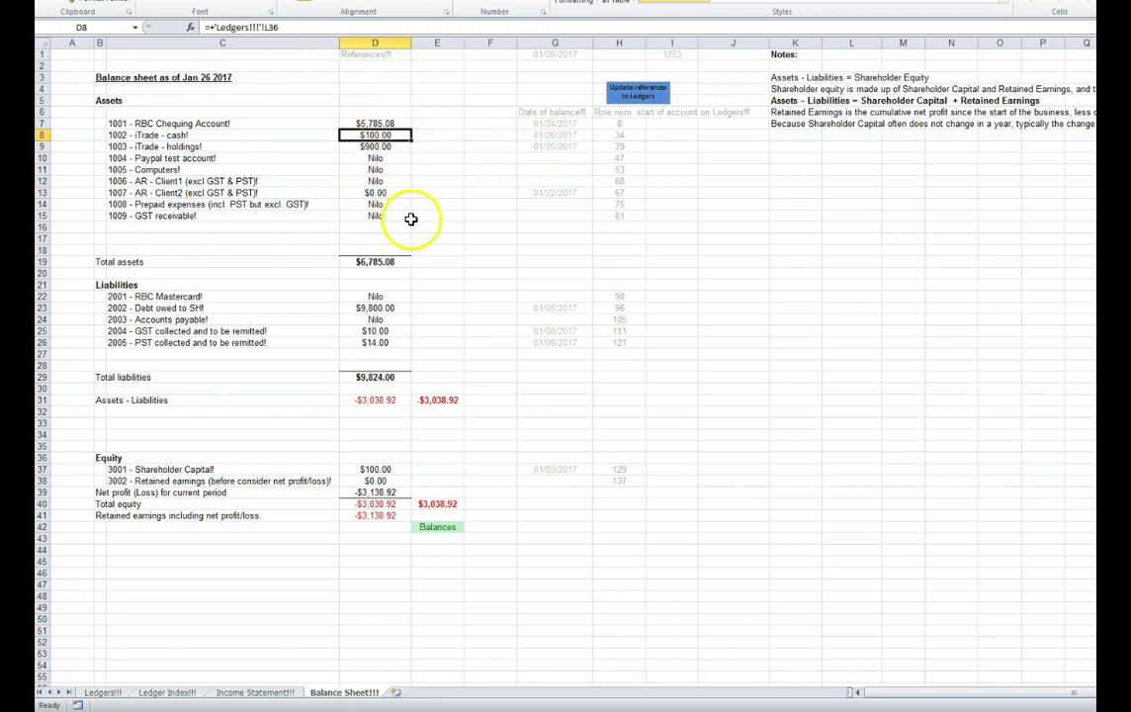
Return to the Ledgers sheet and review the transactions in the RBC Chequing Account section.
{"action": "left_click", "coordinate": [102, 695]}
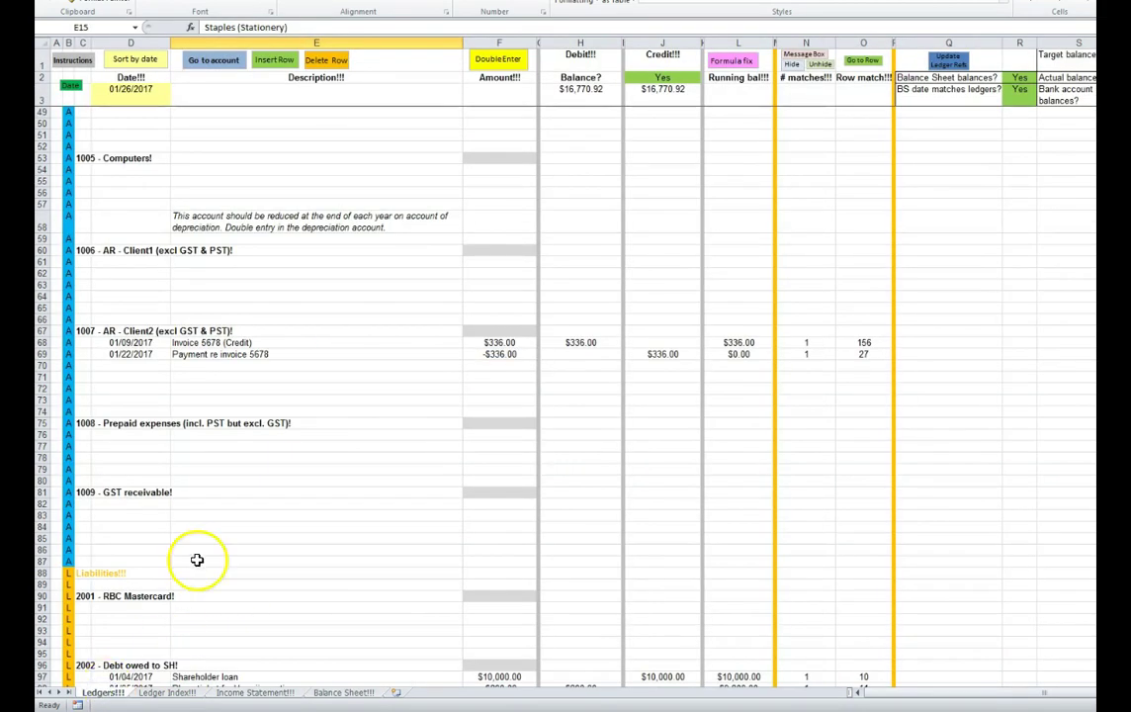
{"action": "scroll", "coordinate": [285, 364], "scroll_direction": "up", "scroll_amount": 15}
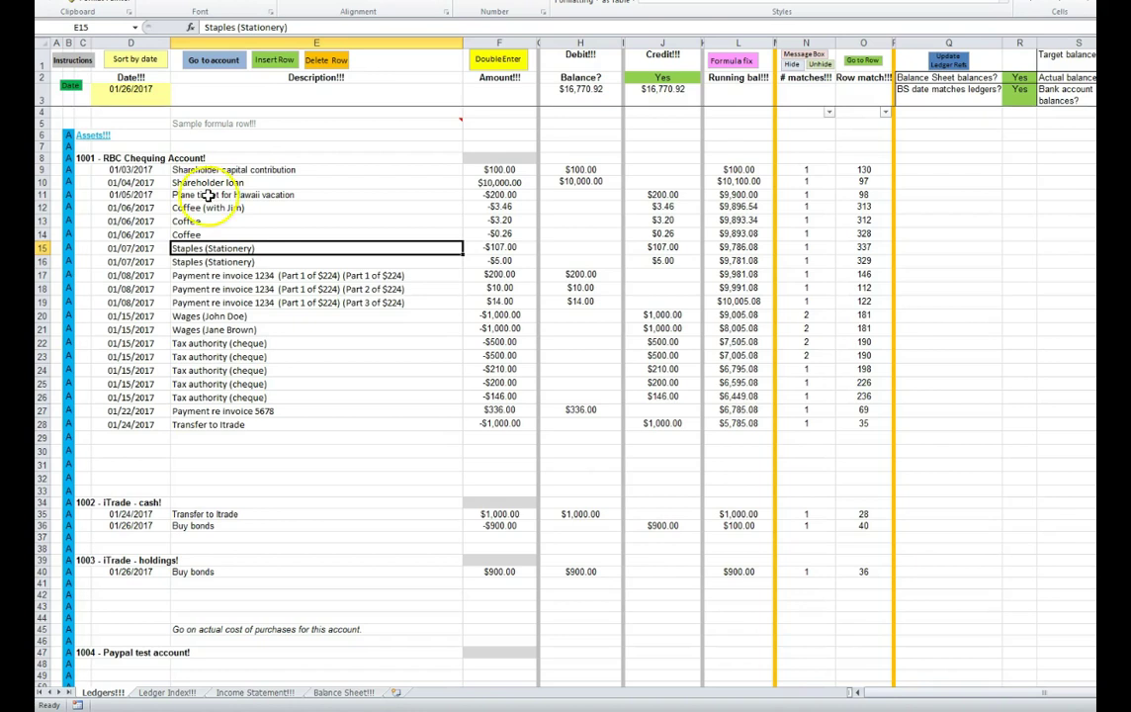
{"action": "left_click", "coordinate": [252, 342]}
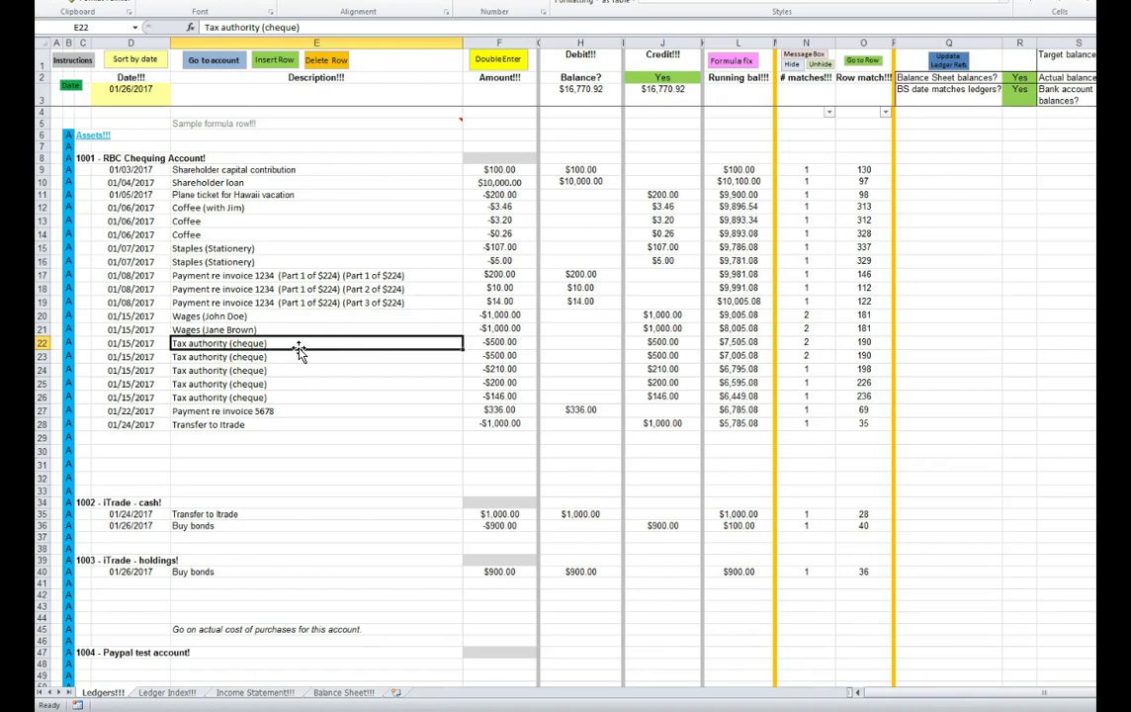
{"action": "scroll", "coordinate": [298, 351], "scroll_direction": "down", "scroll_amount": 3}
{"action": "scroll", "coordinate": [298, 351], "scroll_direction": "up", "scroll_amount": 3}
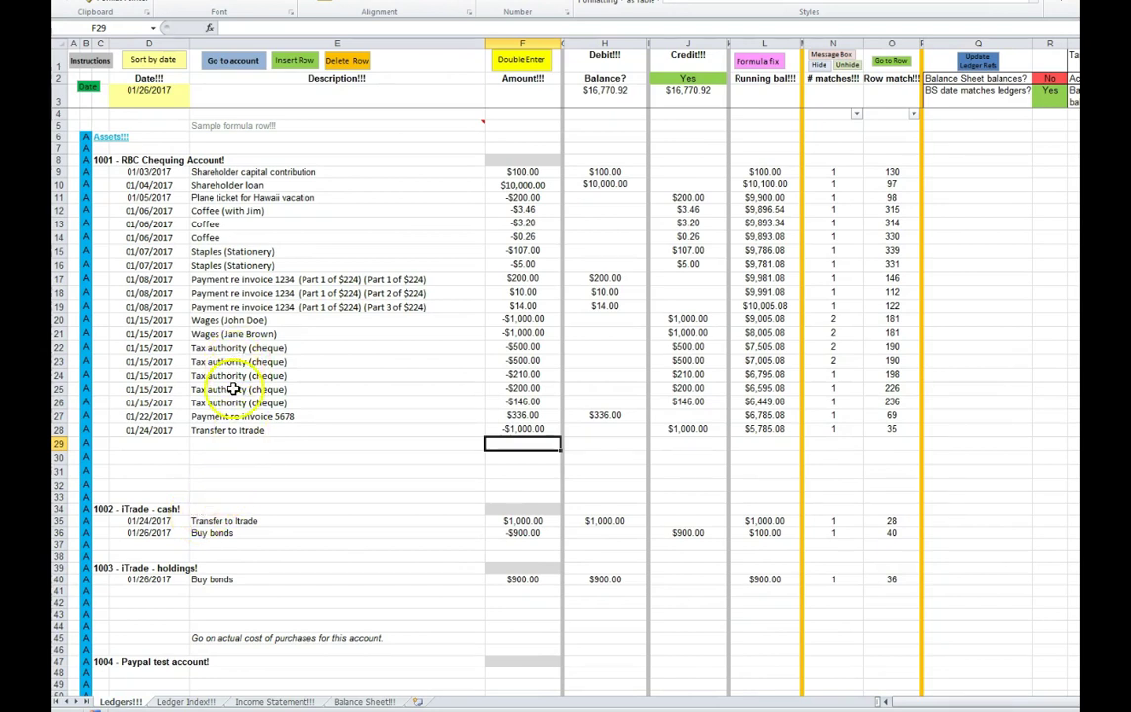
Jump to the 5008 - Rent (no tax) account on the Ledgers sheet using the account selector.
{"action": "left_click", "coordinate": [243, 69]}
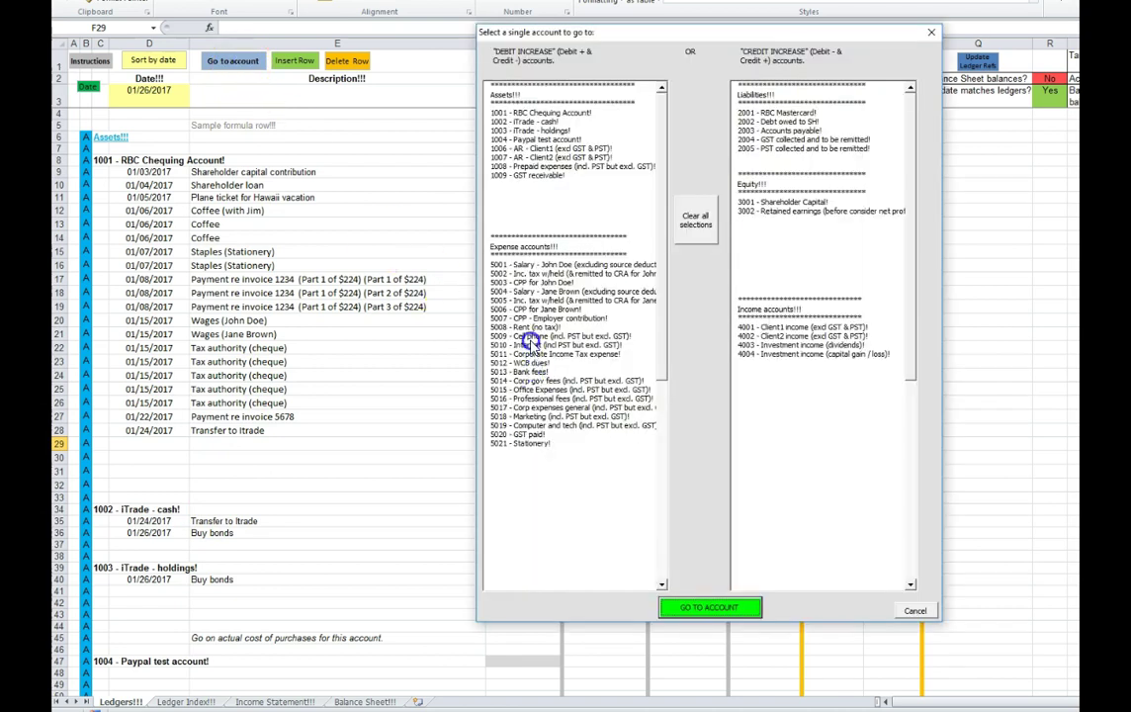
{"action": "left_click", "coordinate": [531, 327]}
{"action": "left_click", "coordinate": [712, 608]}
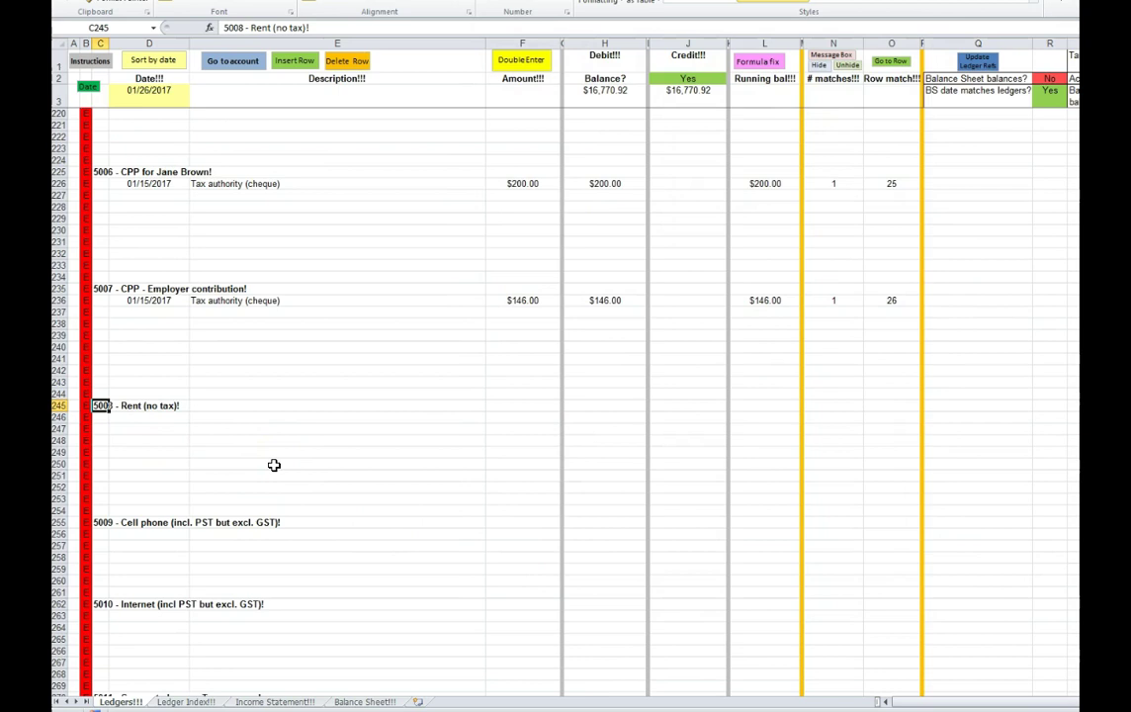
Go back to the 1001 - RBC Chequing Account section using the account selector.
{"action": "left_click", "coordinate": [250, 67]}
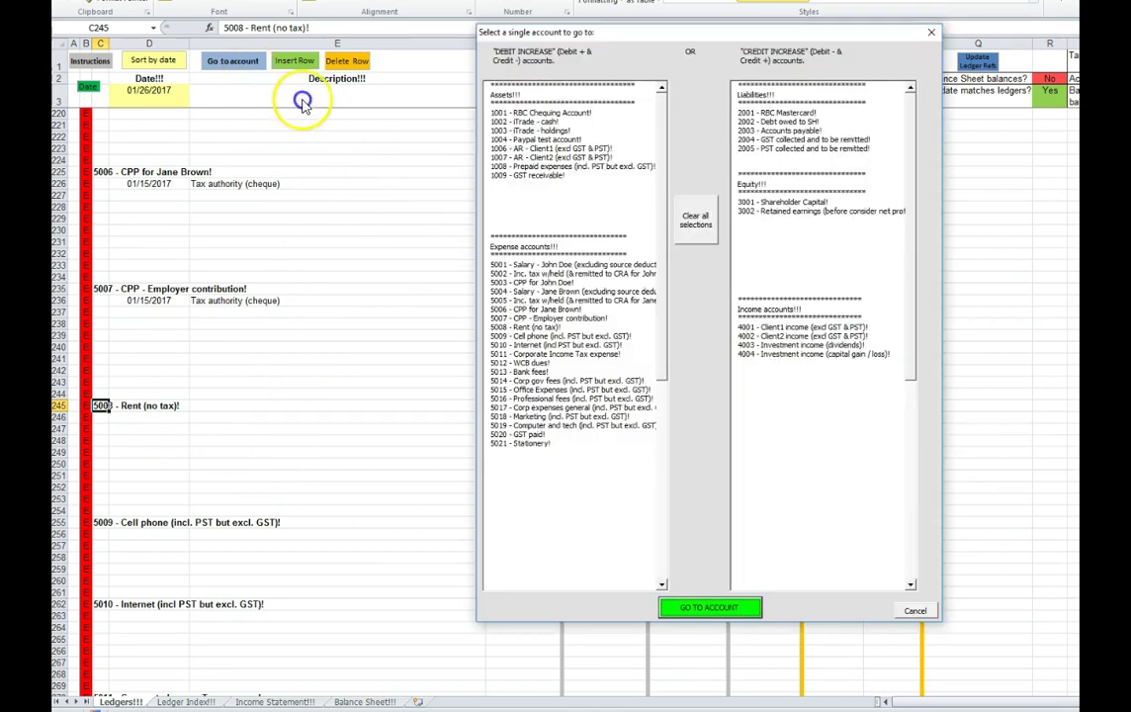
{"action": "left_click", "coordinate": [535, 113]}
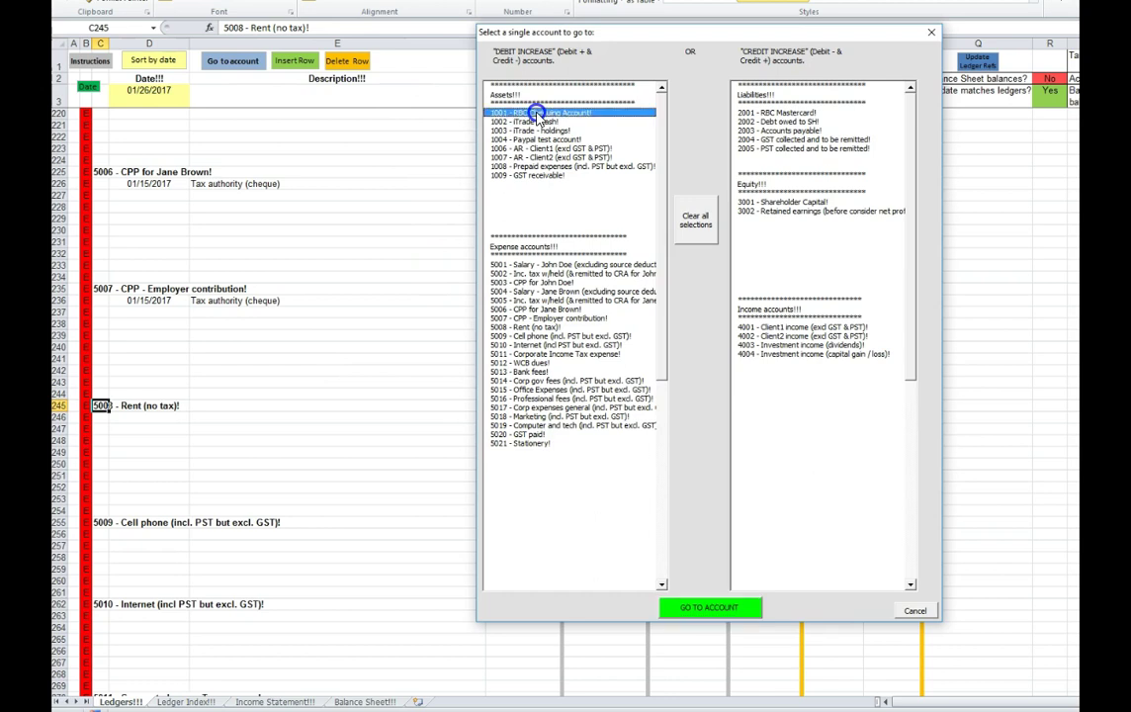
{"action": "left_click", "coordinate": [702, 611]}
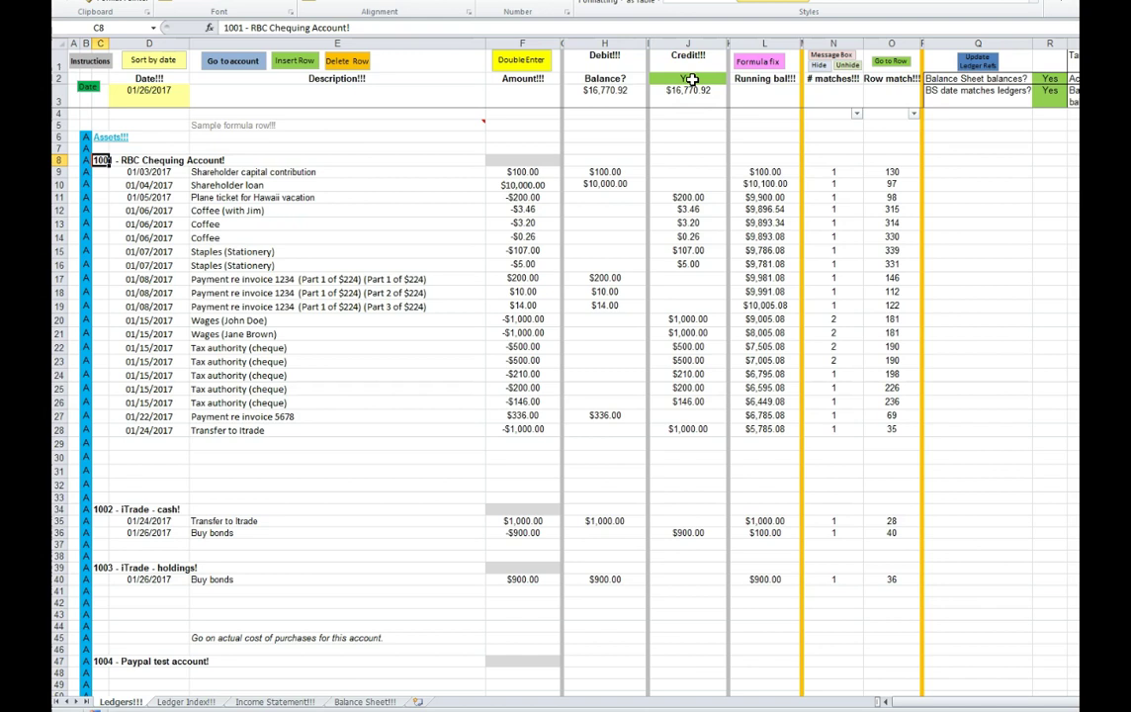
Check the debit and credit total cells and the cutoff date in the header of the Ledgers sheet.
{"action": "left_click", "coordinate": [976, 64]}
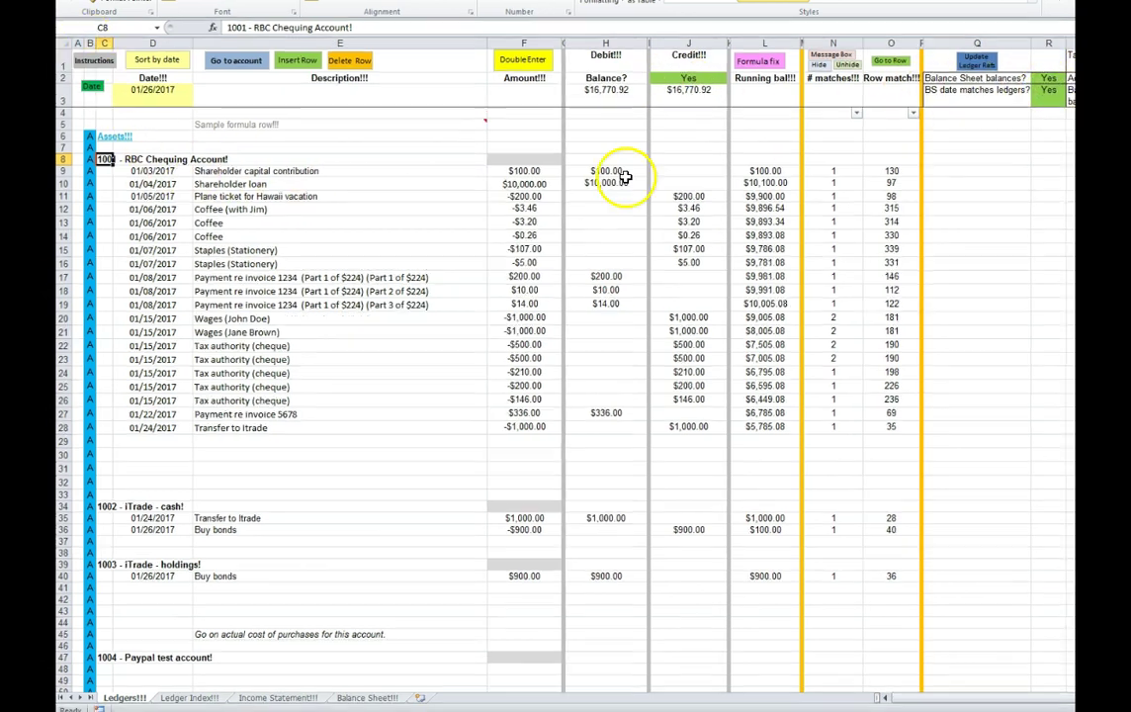
{"action": "left_click", "coordinate": [619, 127]}
{"action": "left_click", "coordinate": [619, 93]}
{"action": "left_click", "coordinate": [702, 90]}
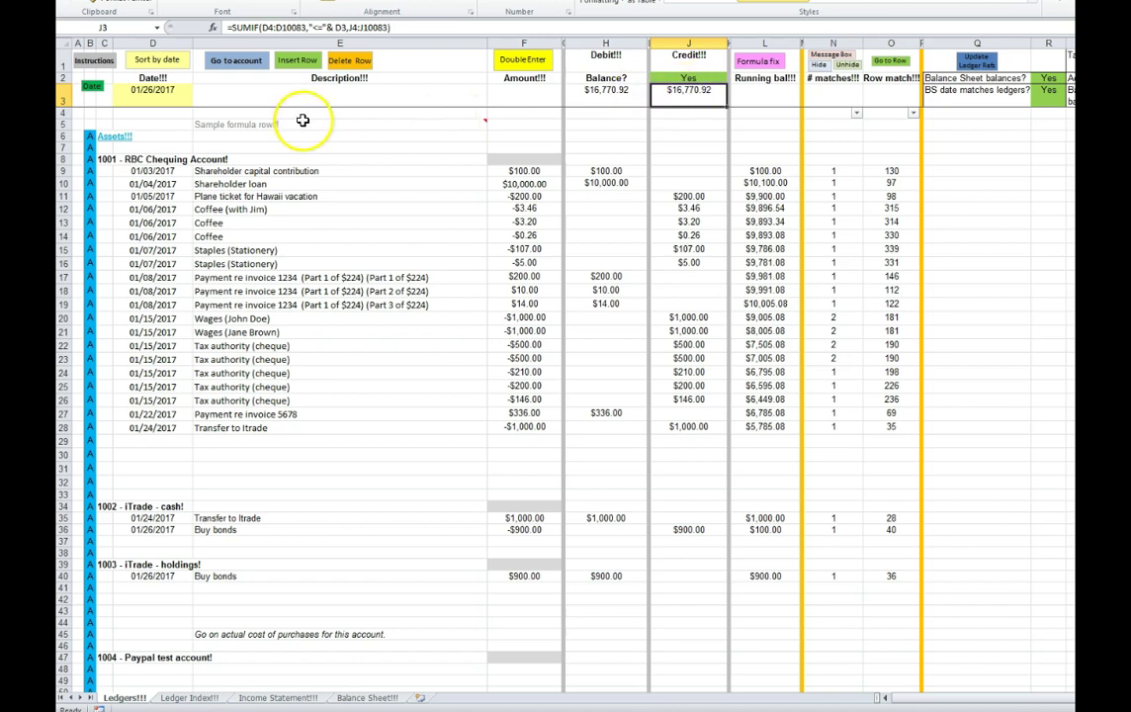
{"action": "left_click", "coordinate": [150, 94]}
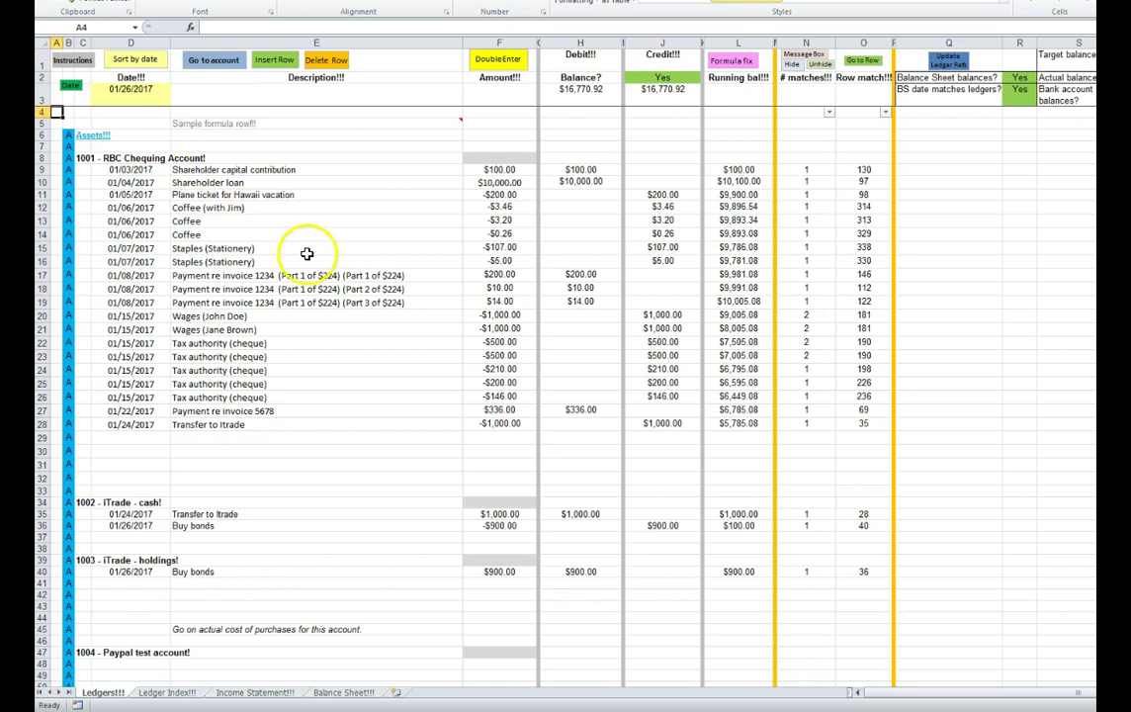
Copy the 01/25/2017 Rent transaction from Sample bank account v1.xlsx into row 29 of the RBC Chequing Account ledger, starting at D29.
{"action": "mouse_move", "coordinate": [827, 711]}
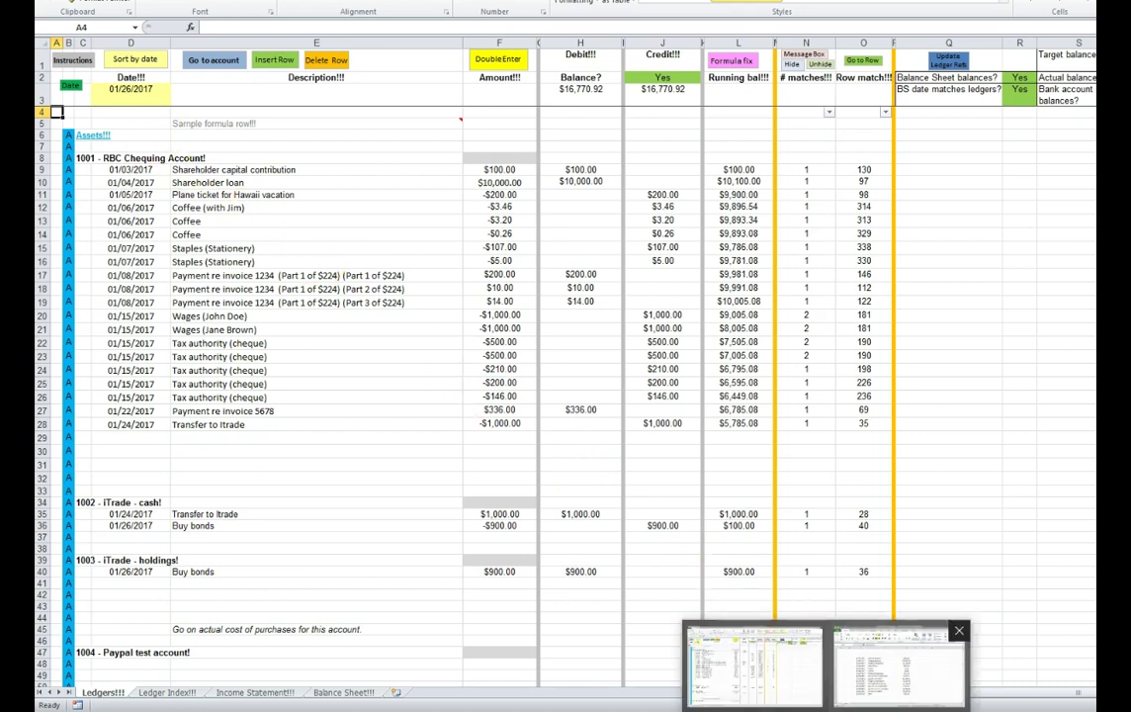
{"action": "left_click", "coordinate": [895, 663]}
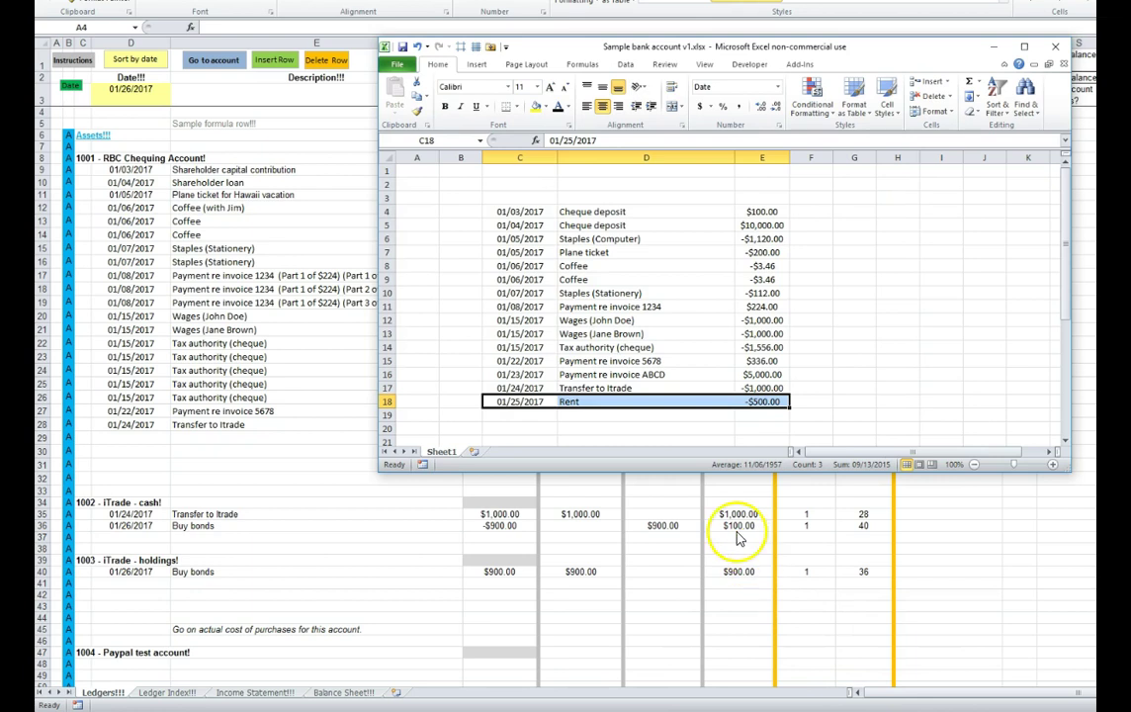
{"action": "left_click", "coordinate": [545, 427]}
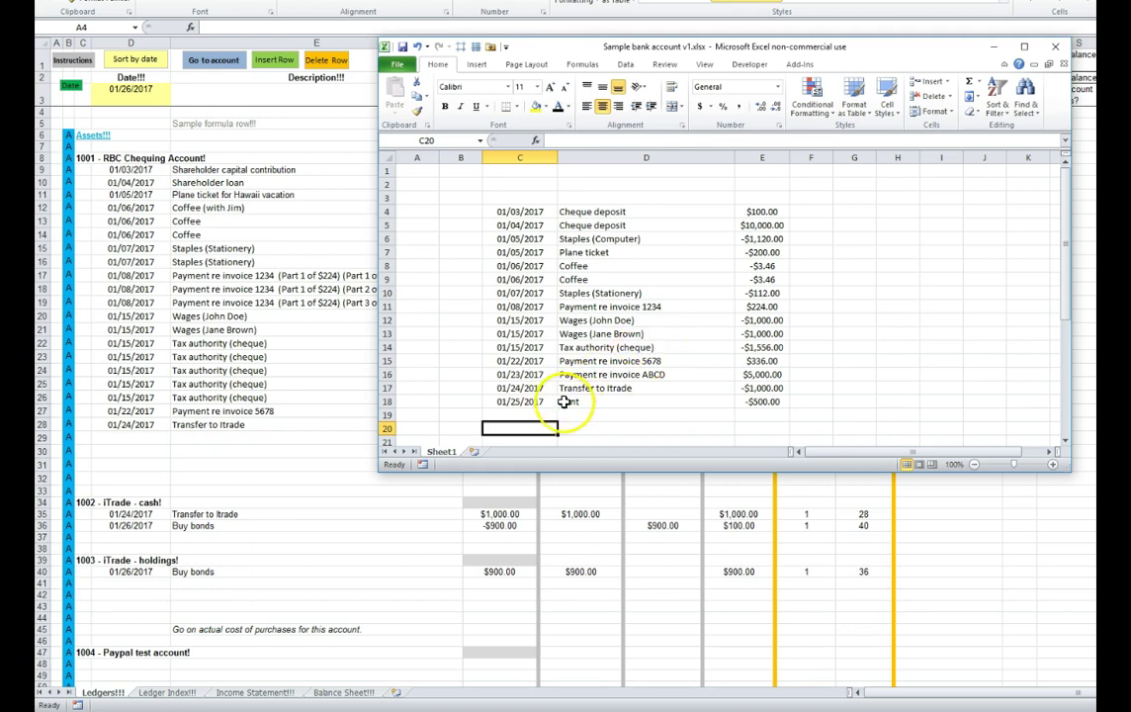
{"action": "left_click_drag", "start_coordinate": [504, 401], "coordinate": [769, 397]}
{"action": "key", "text": "ctrl+c"}
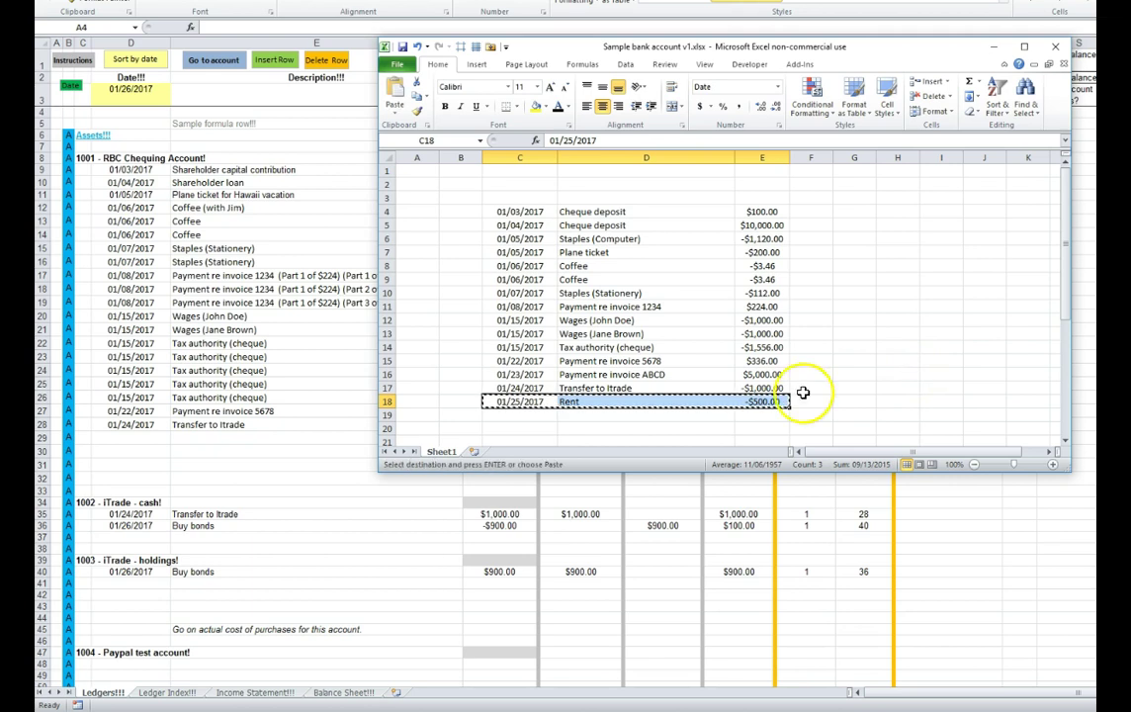
{"action": "left_click", "coordinate": [112, 435]}
{"action": "left_click", "coordinate": [121, 437]}
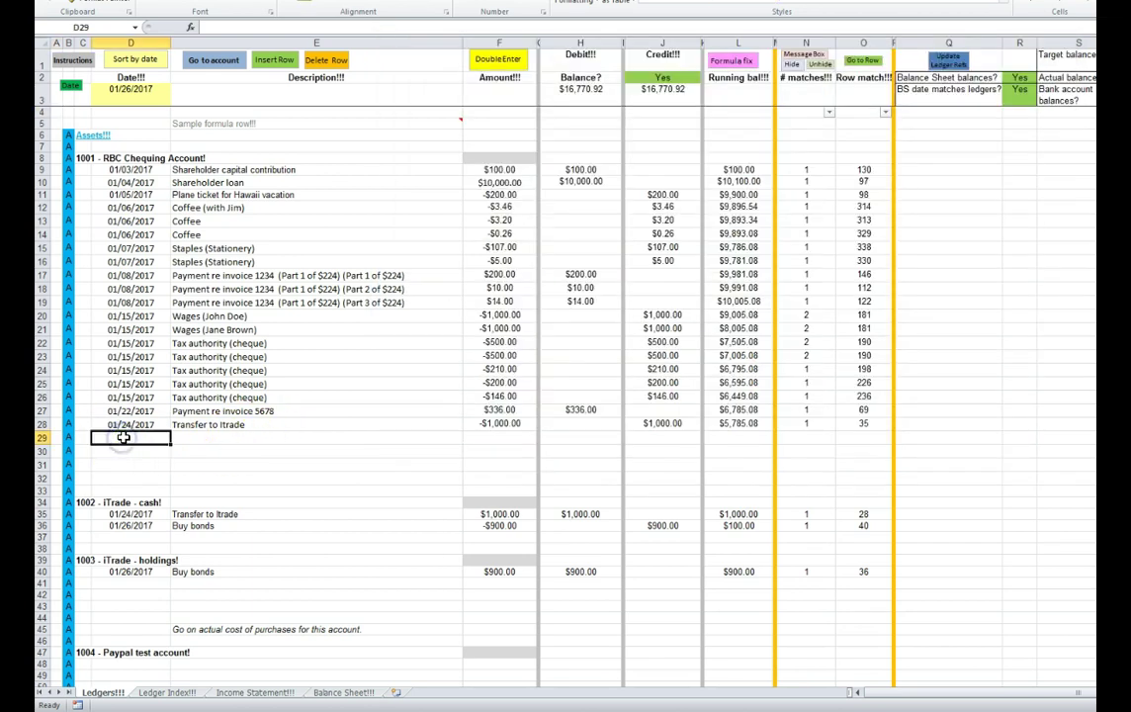
{"action": "key", "text": "ctrl+v"}
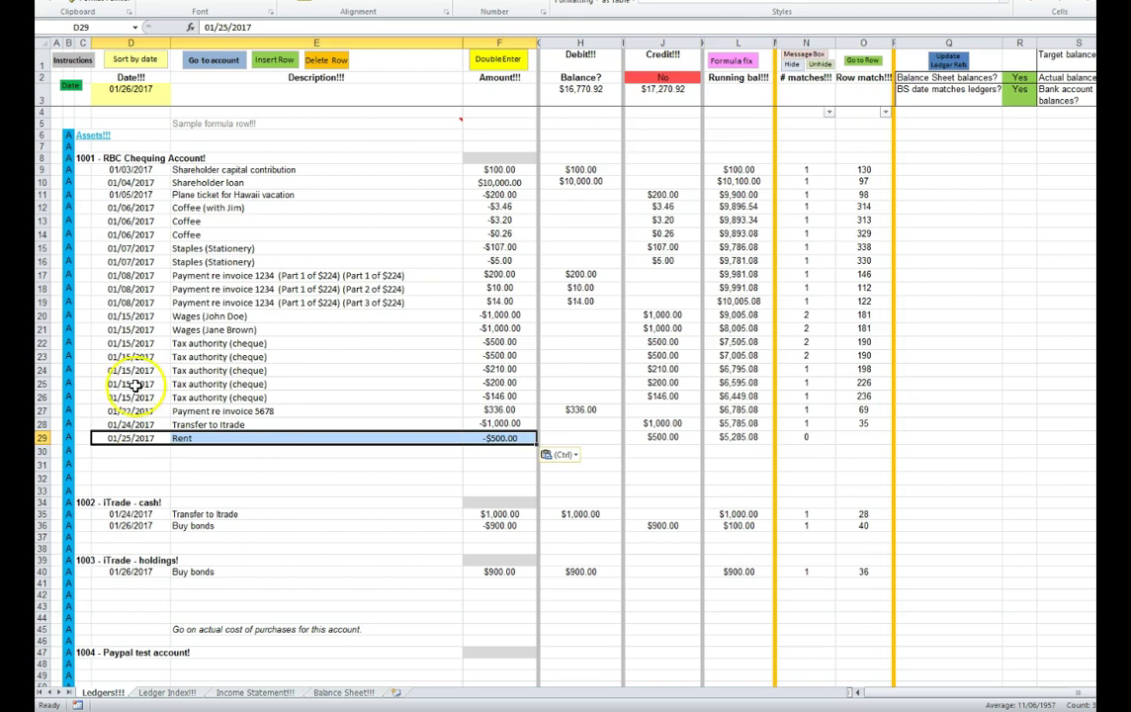
Check the debit and credit rule for the chequing account on the Ledger Index against the Rent amount in F29 on Ledgers.
{"action": "left_click", "coordinate": [501, 438]}
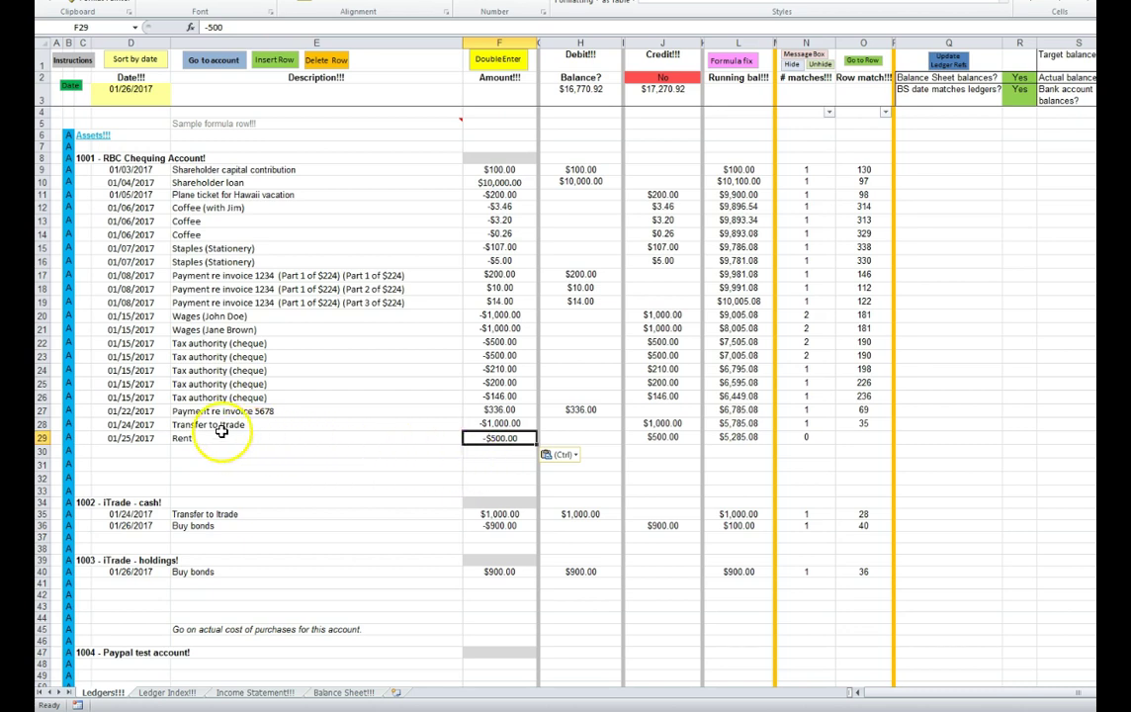
{"action": "left_click", "coordinate": [494, 453]}
{"action": "left_click", "coordinate": [499, 438]}
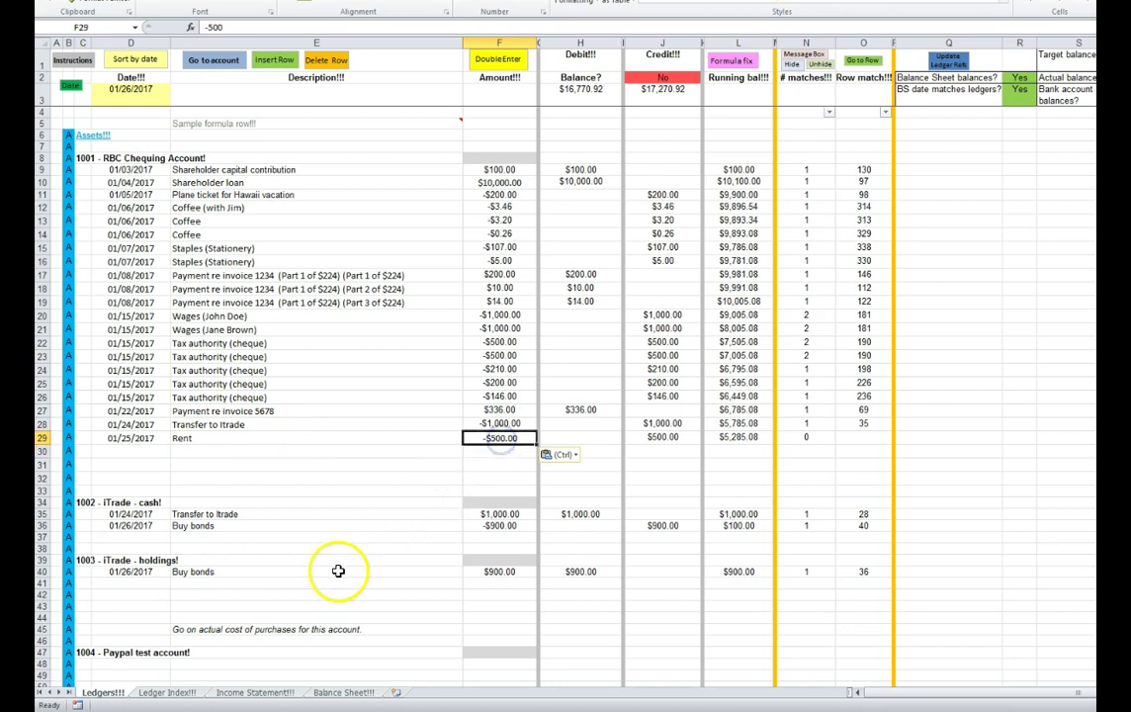
{"action": "left_click", "coordinate": [170, 693]}
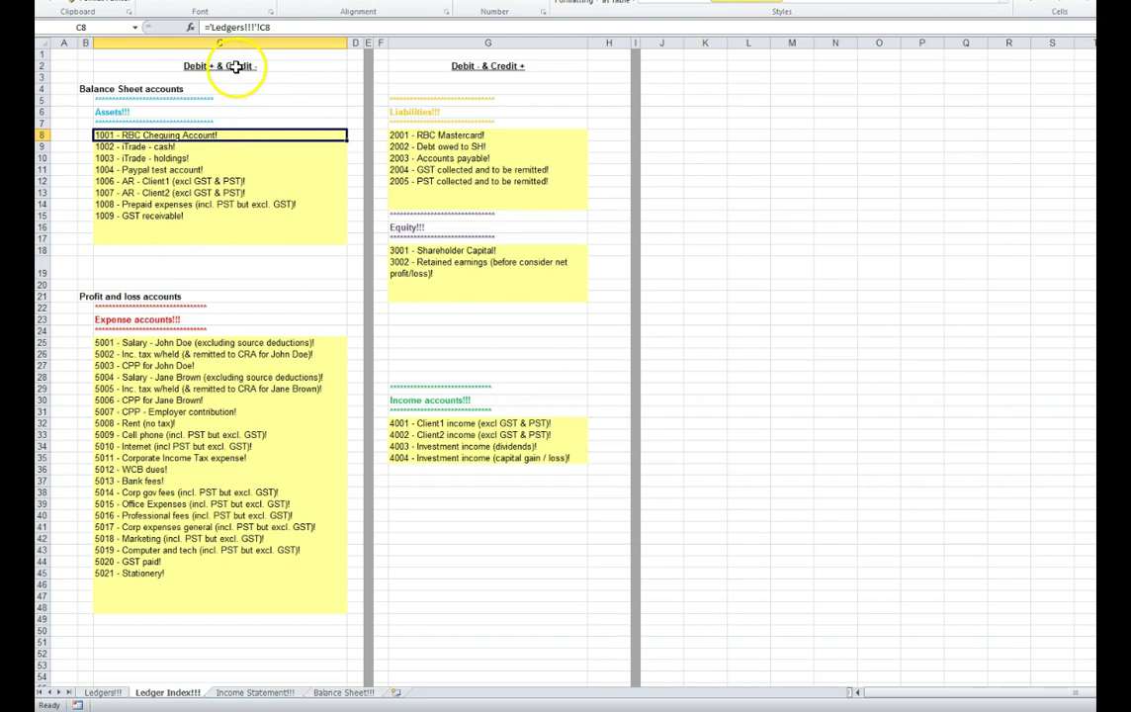
{"action": "left_click", "coordinate": [102, 694]}
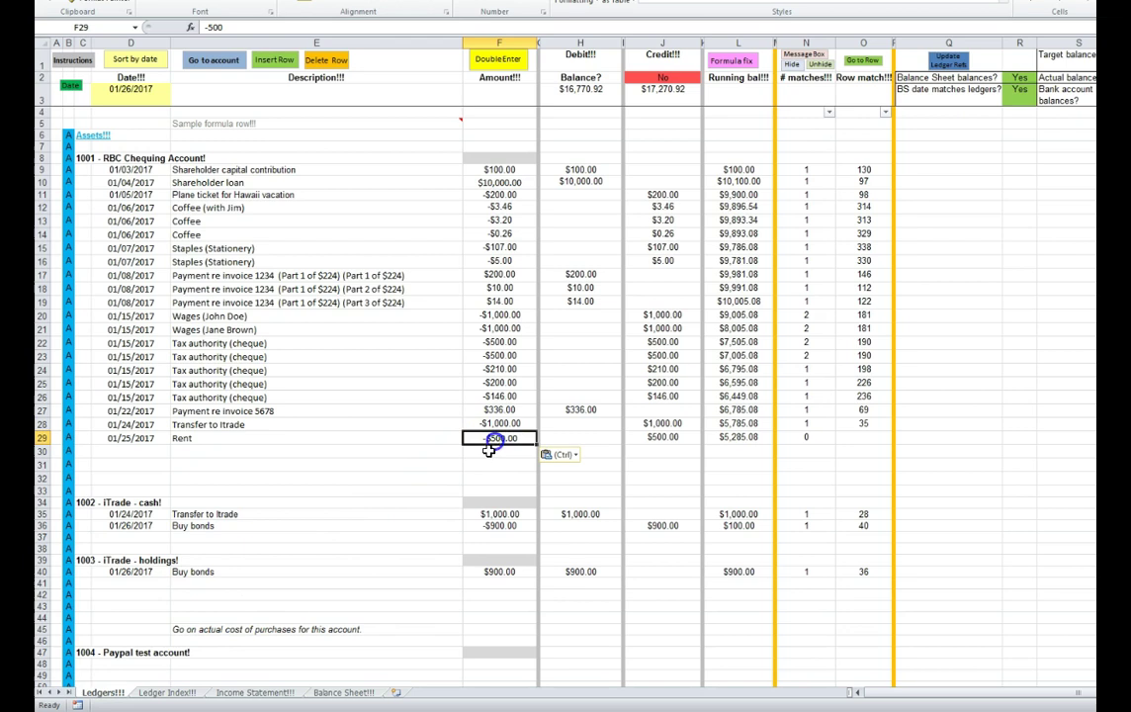
Examine the Rent entry in row 29 along with its credit, running balance and match-count cells.
{"action": "left_click", "coordinate": [666, 440]}
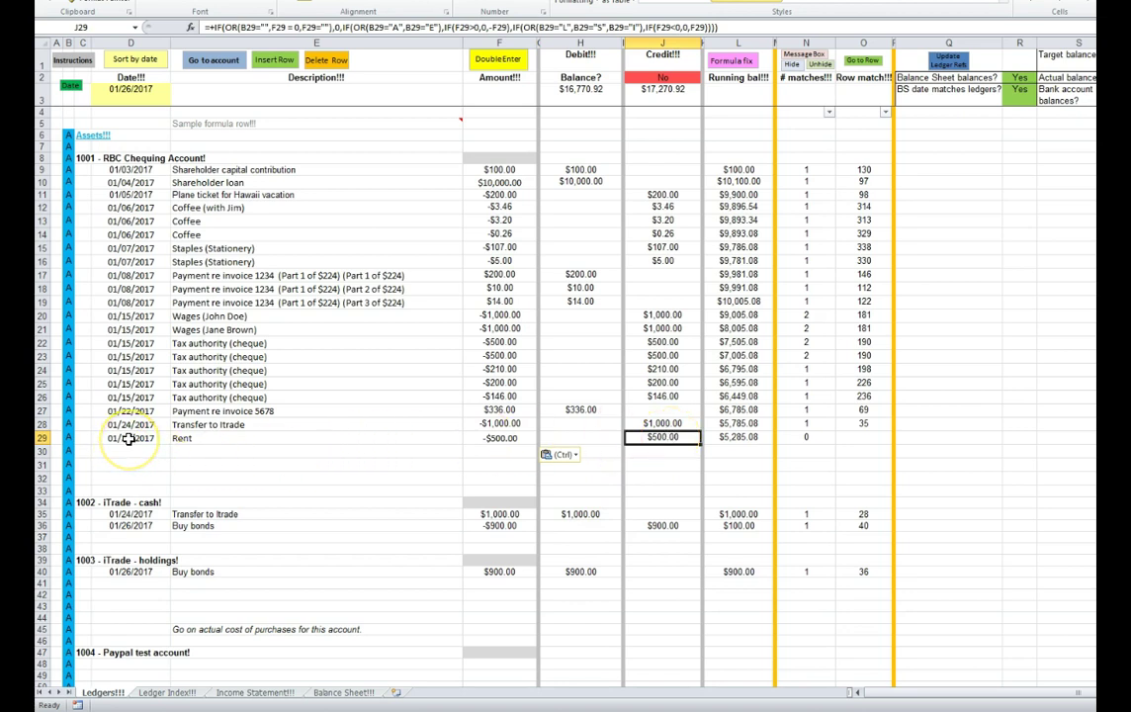
{"action": "left_click_drag", "start_coordinate": [129, 438], "coordinate": [321, 437]}
{"action": "left_click_drag", "start_coordinate": [419, 436], "coordinate": [502, 441]}
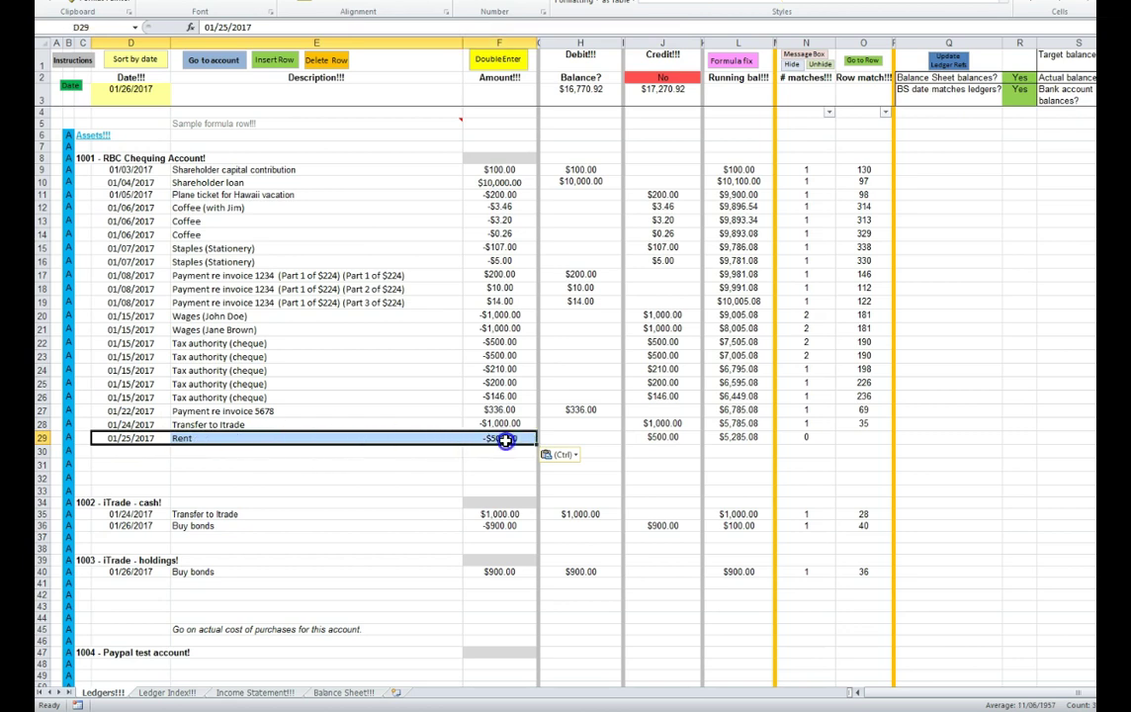
{"action": "left_click_drag", "start_coordinate": [588, 439], "coordinate": [862, 435]}
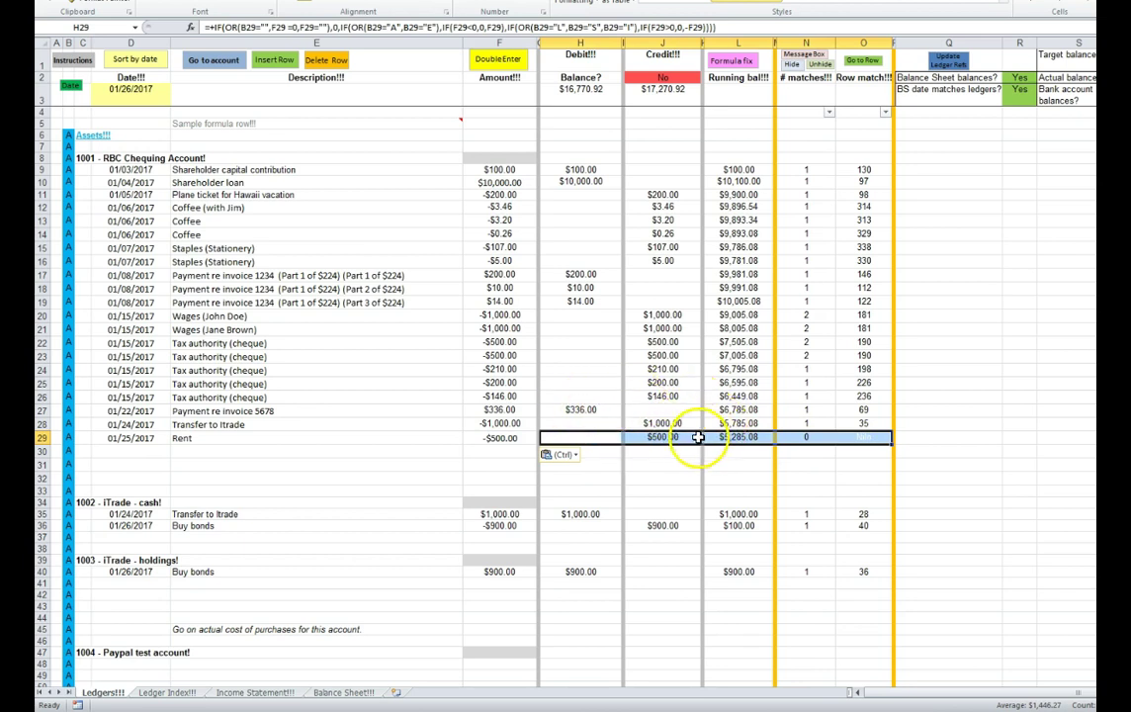
{"action": "left_click", "coordinate": [663, 396]}
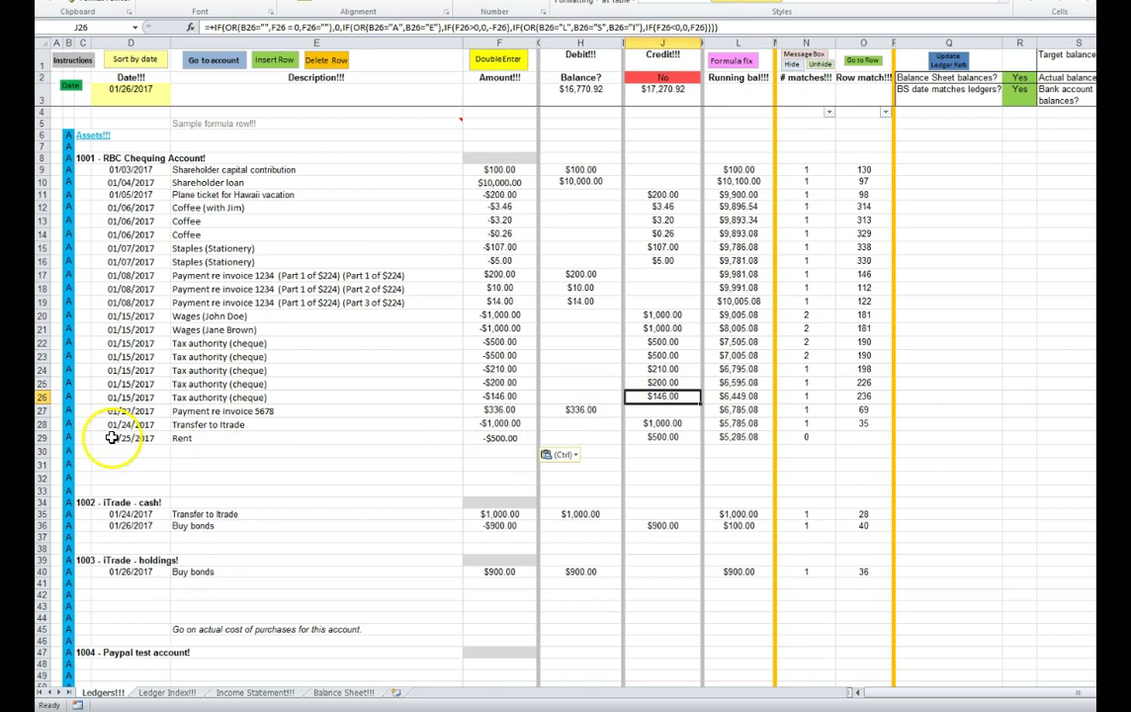
{"action": "left_click_drag", "start_coordinate": [110, 437], "coordinate": [489, 445]}
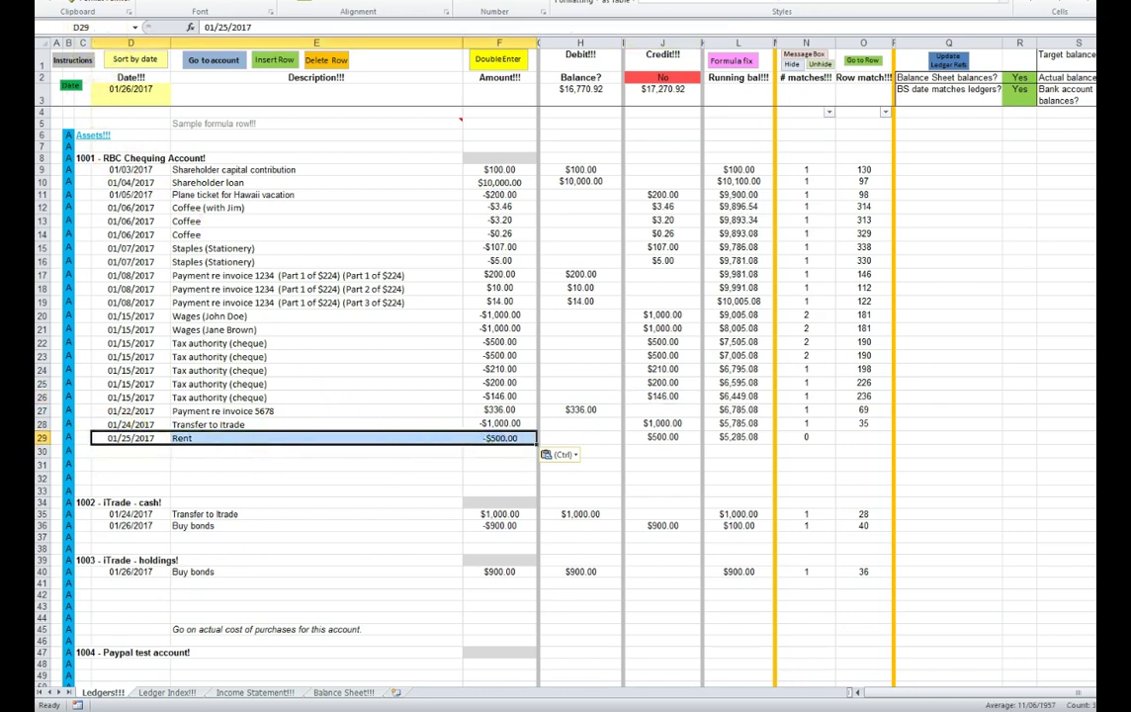
{"action": "left_click", "coordinate": [506, 438]}
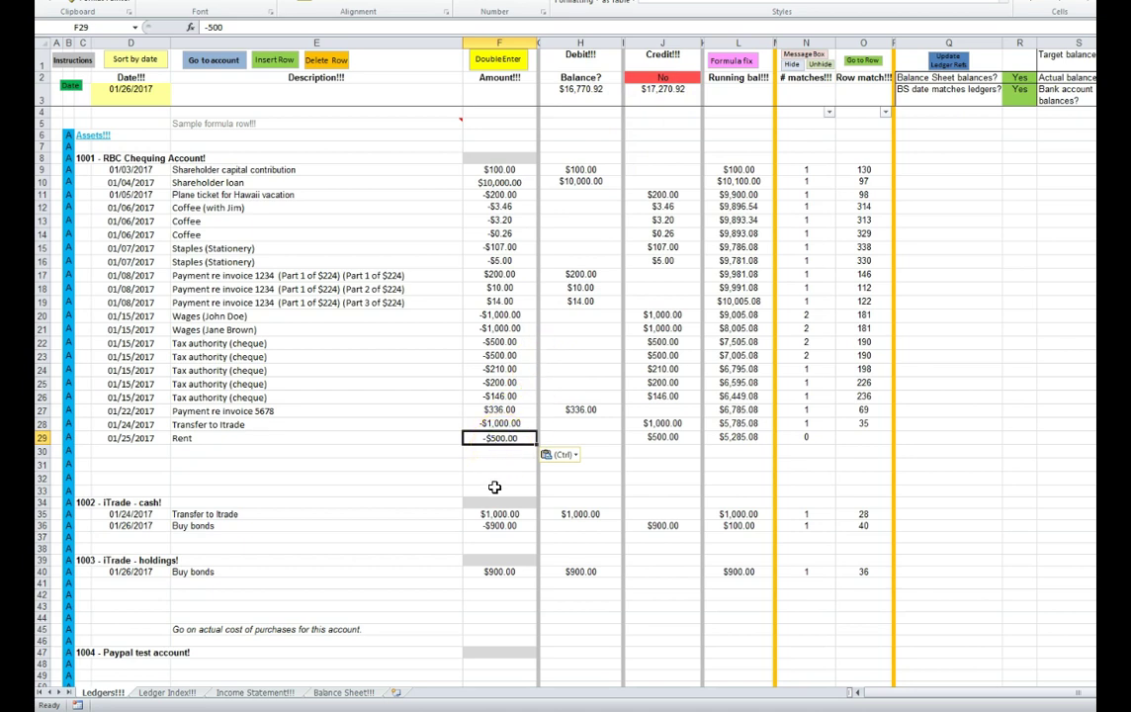
{"action": "left_click", "coordinate": [814, 436]}
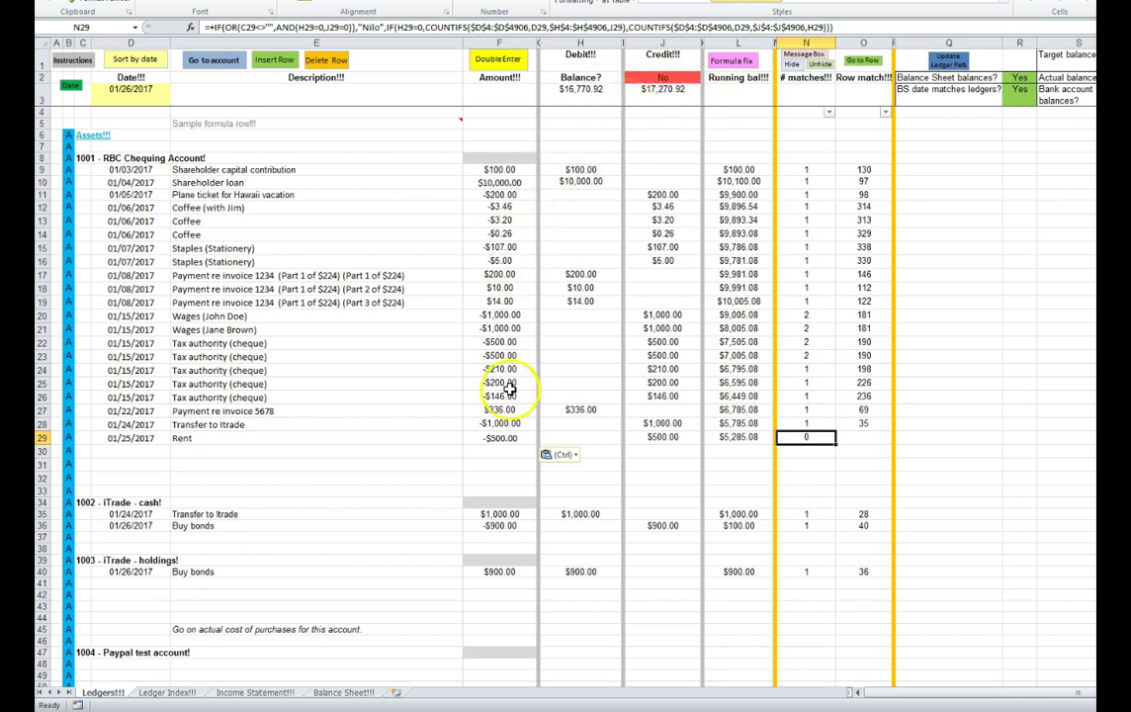
Start a double entry for the Rent amount in F29, choosing account 5008 - Rent (no tax) with an amount of 500.
{"action": "left_click", "coordinate": [509, 438]}
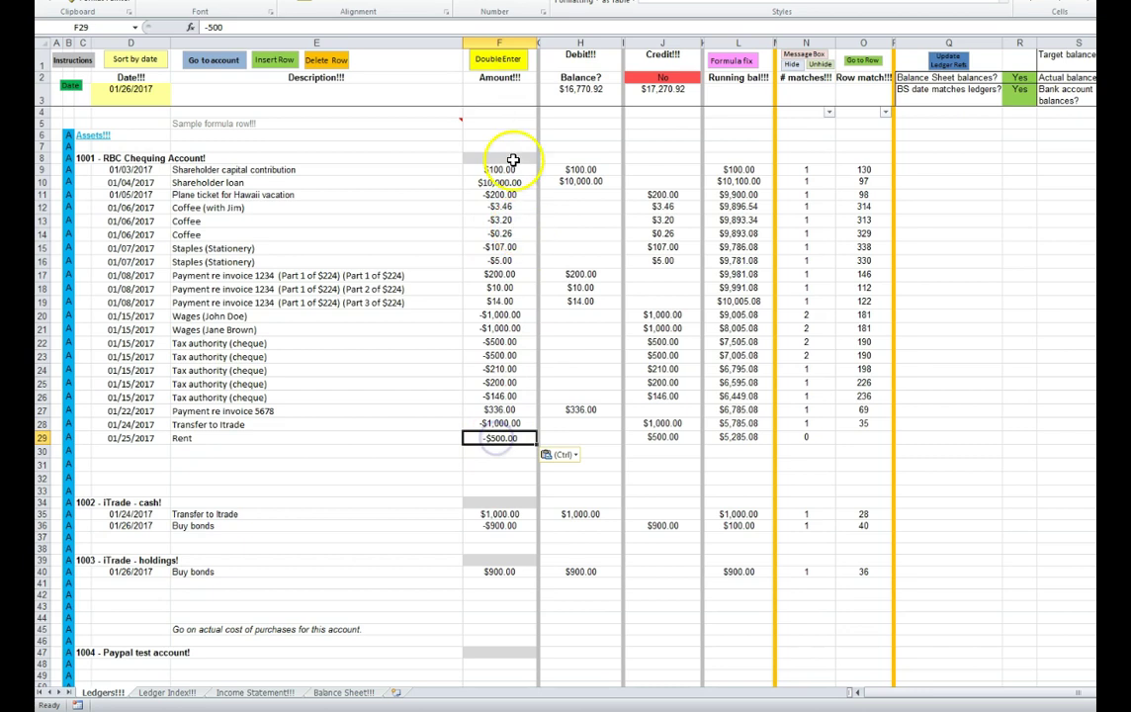
{"action": "left_click", "coordinate": [499, 61]}
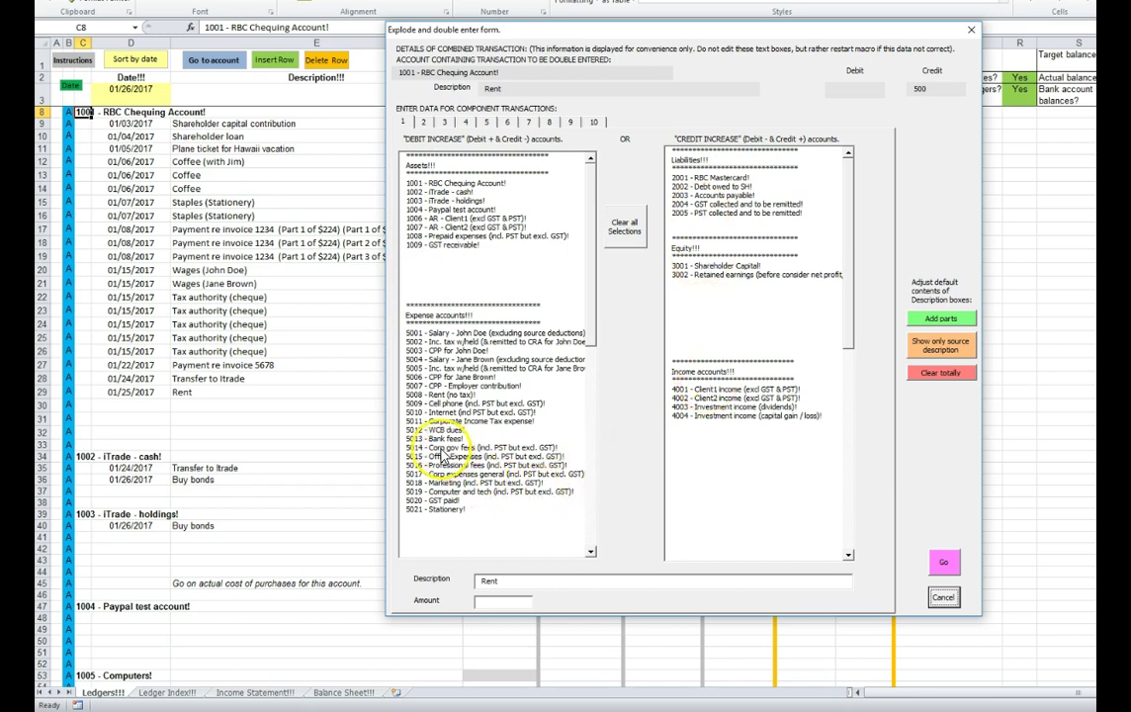
{"action": "left_click", "coordinate": [442, 395]}
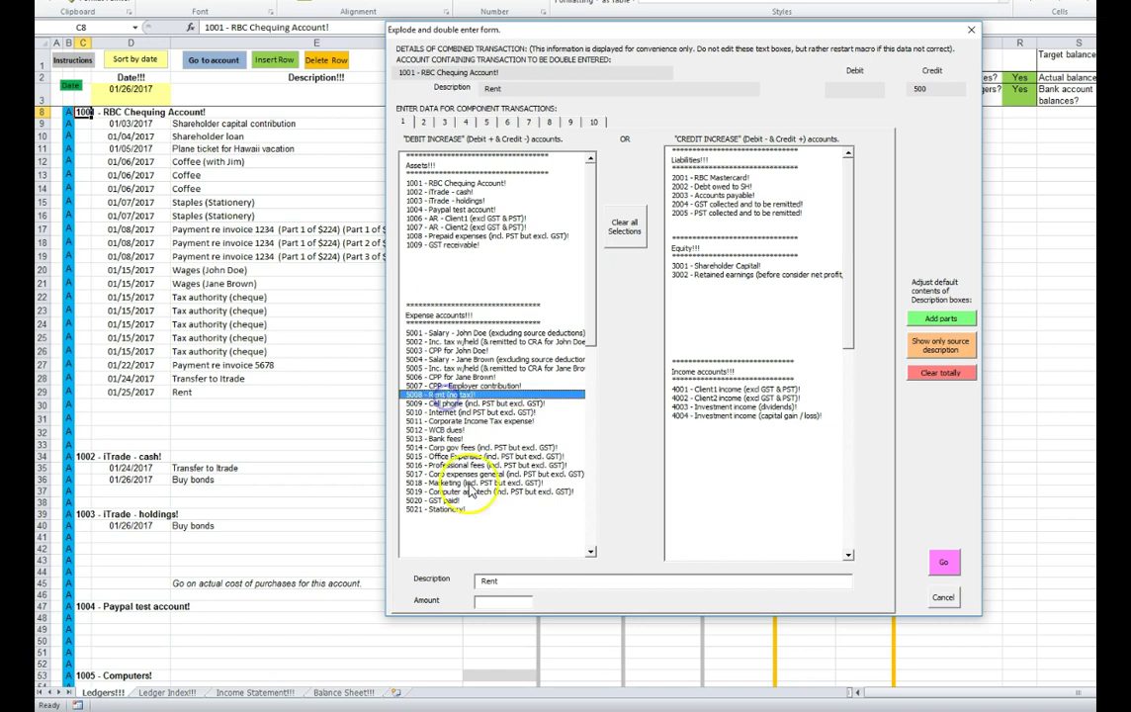
{"action": "left_click", "coordinate": [493, 599]}
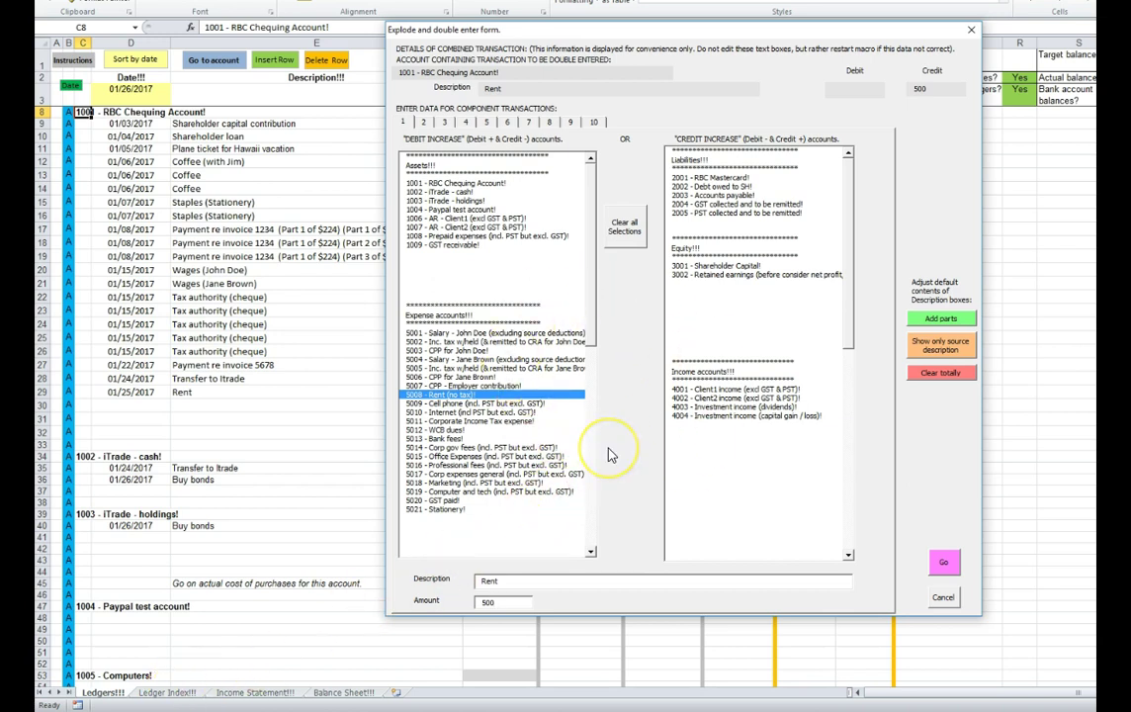
{"action": "left_click", "coordinate": [215, 64]}
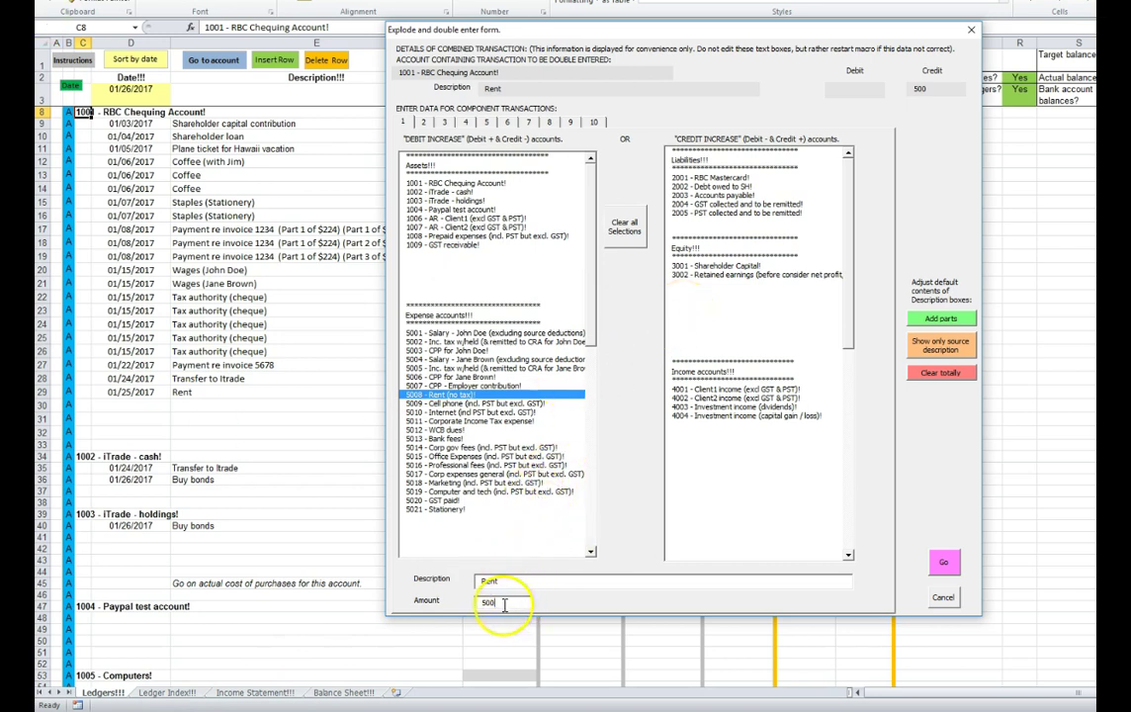
Review the debit and credit breakdown of the Rent double entry and send all the data to the ledgers.
{"action": "left_click", "coordinate": [943, 562]}
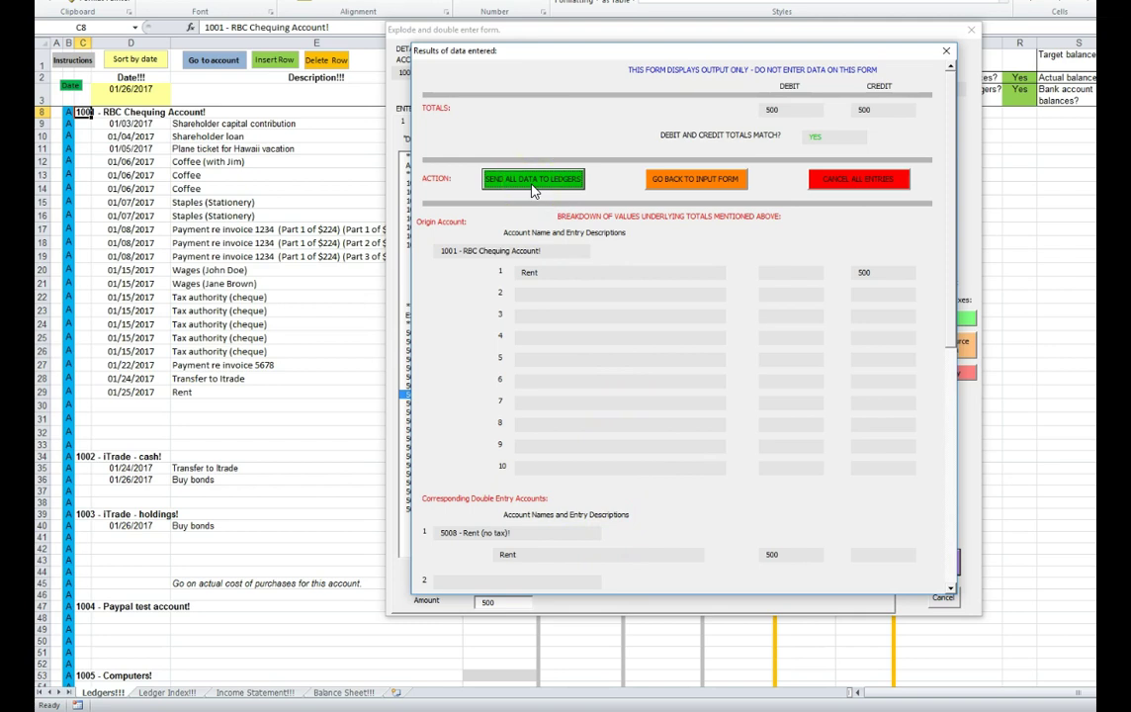
{"action": "left_click", "coordinate": [684, 184]}
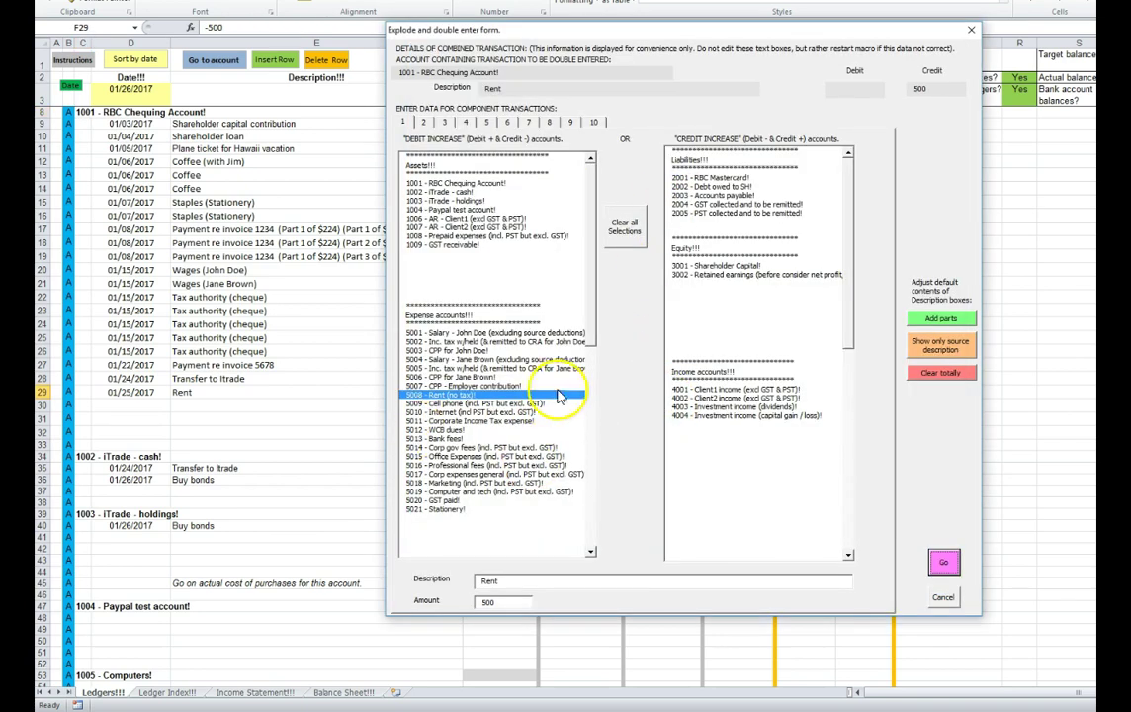
{"action": "left_click", "coordinate": [943, 562]}
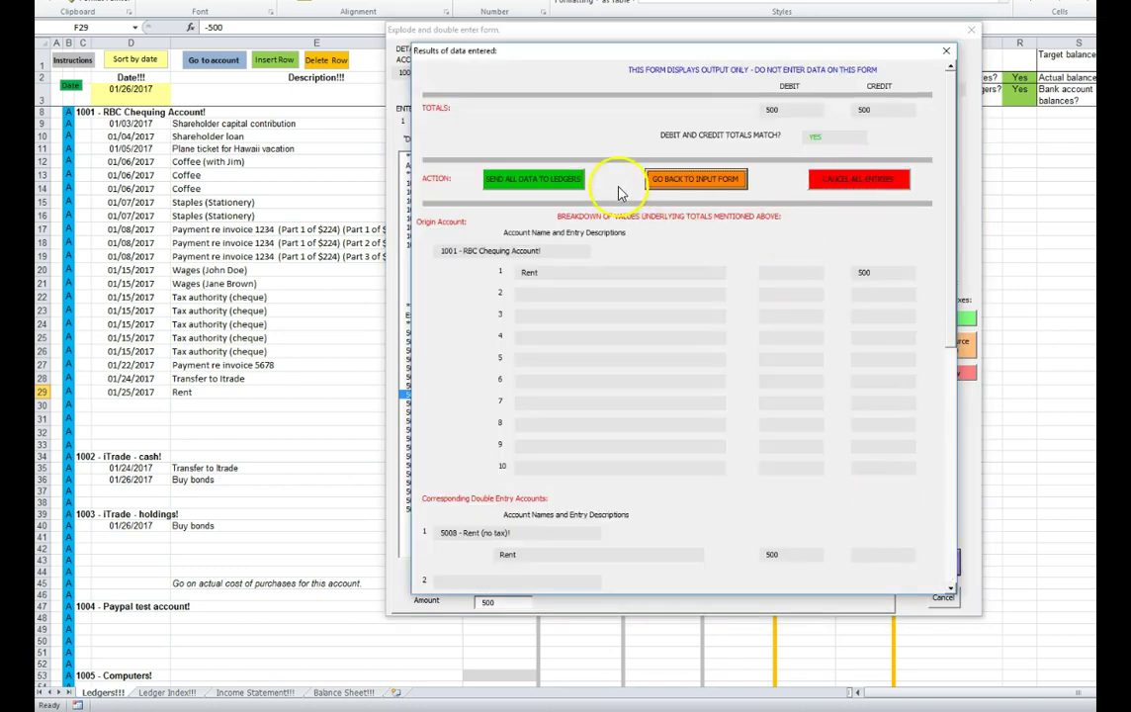
{"action": "left_click", "coordinate": [525, 183]}
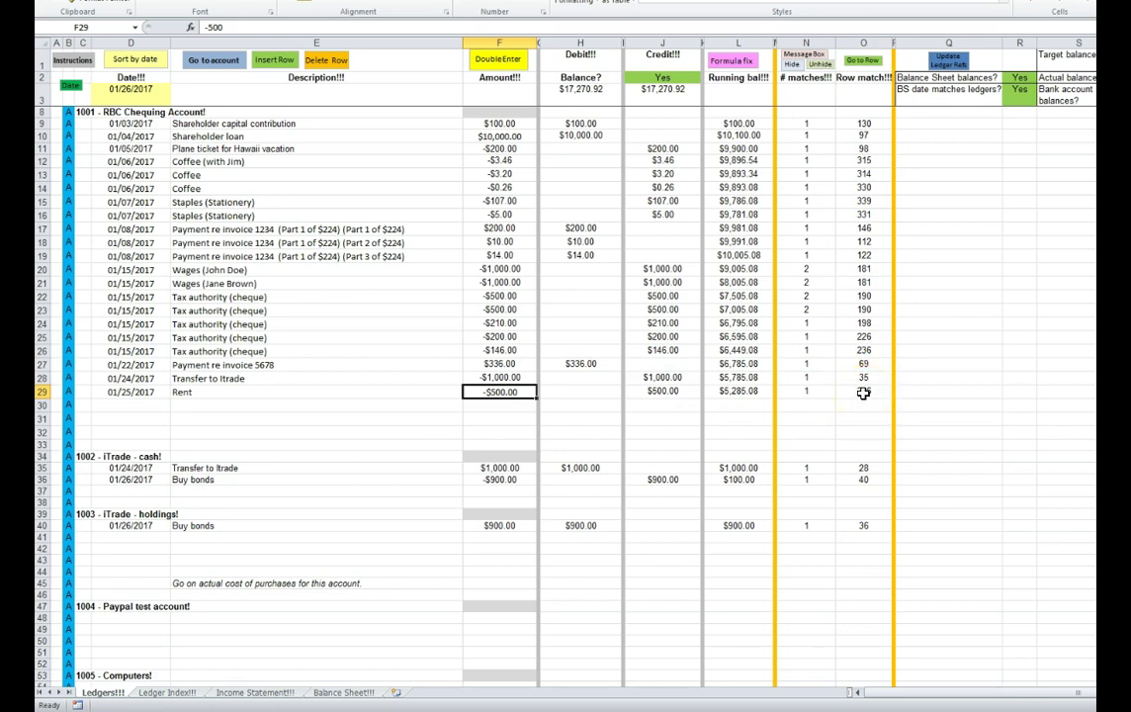
Follow the Rent transaction's row match from row 29 to its counterpart under 5008 - Rent (no tax) and back.
{"action": "left_click", "coordinate": [863, 393]}
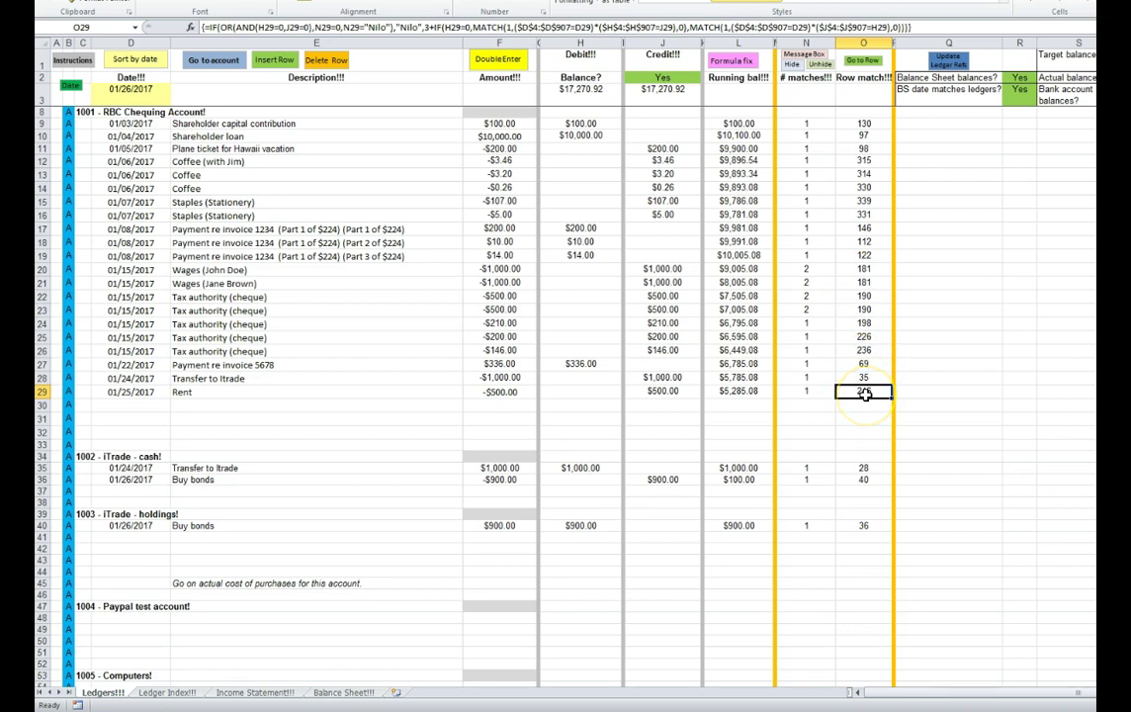
{"action": "left_click", "coordinate": [805, 393]}
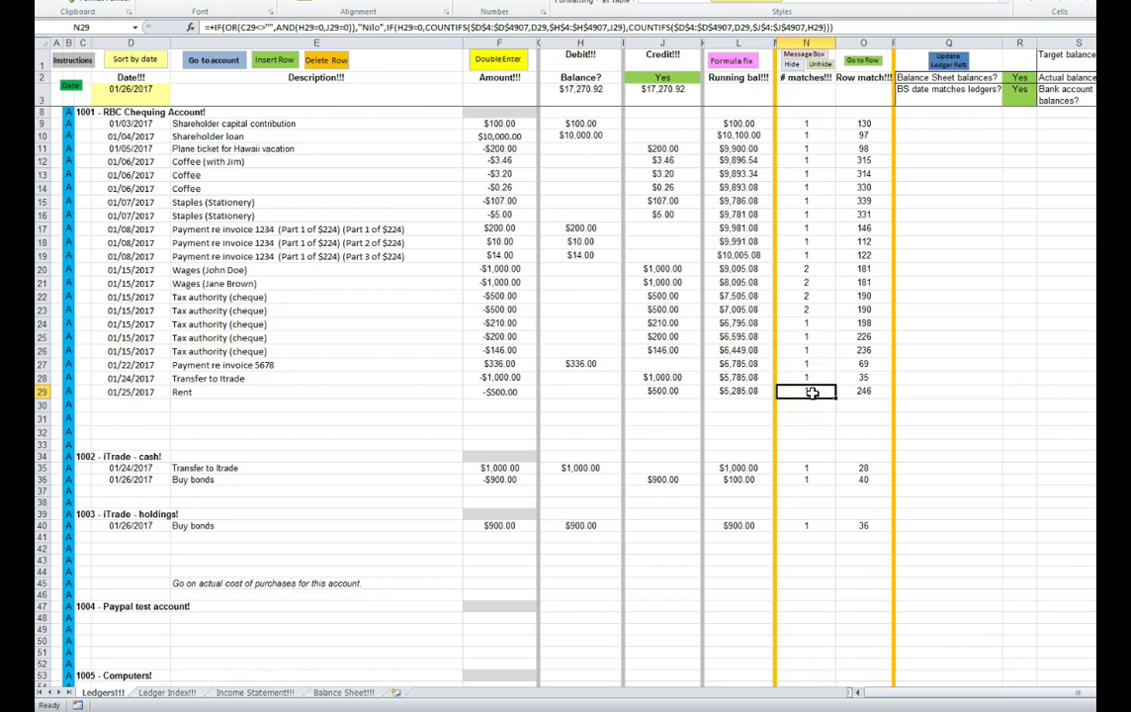
{"action": "left_click", "coordinate": [856, 60]}
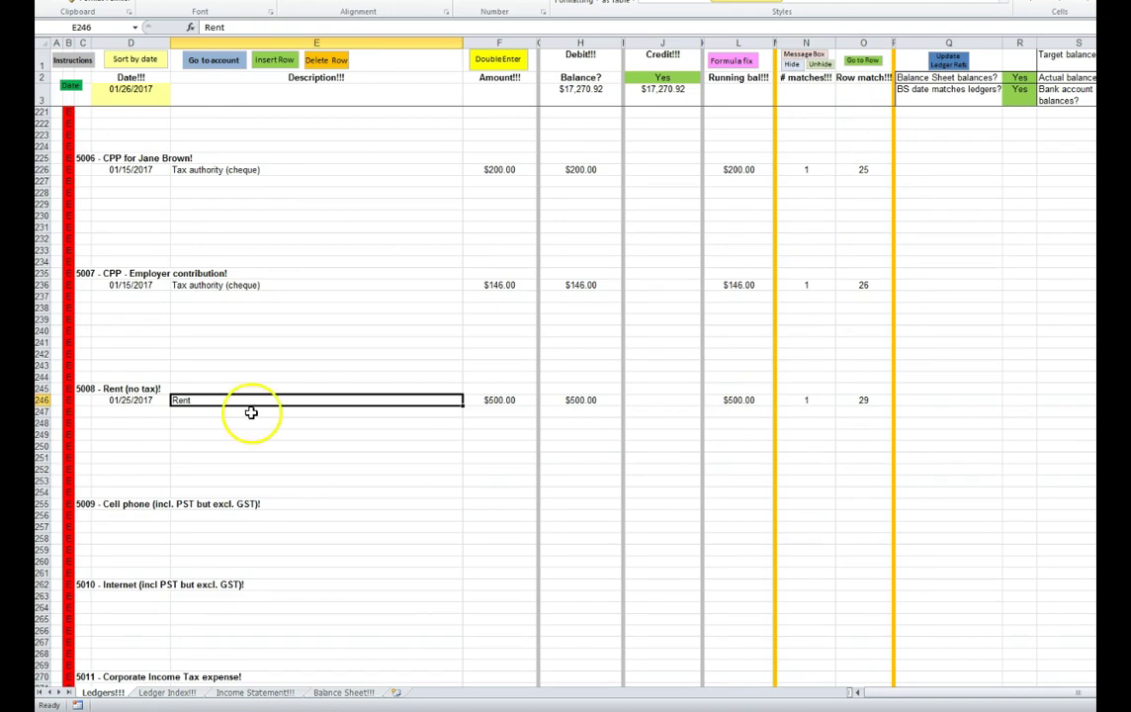
{"action": "left_click", "coordinate": [859, 402]}
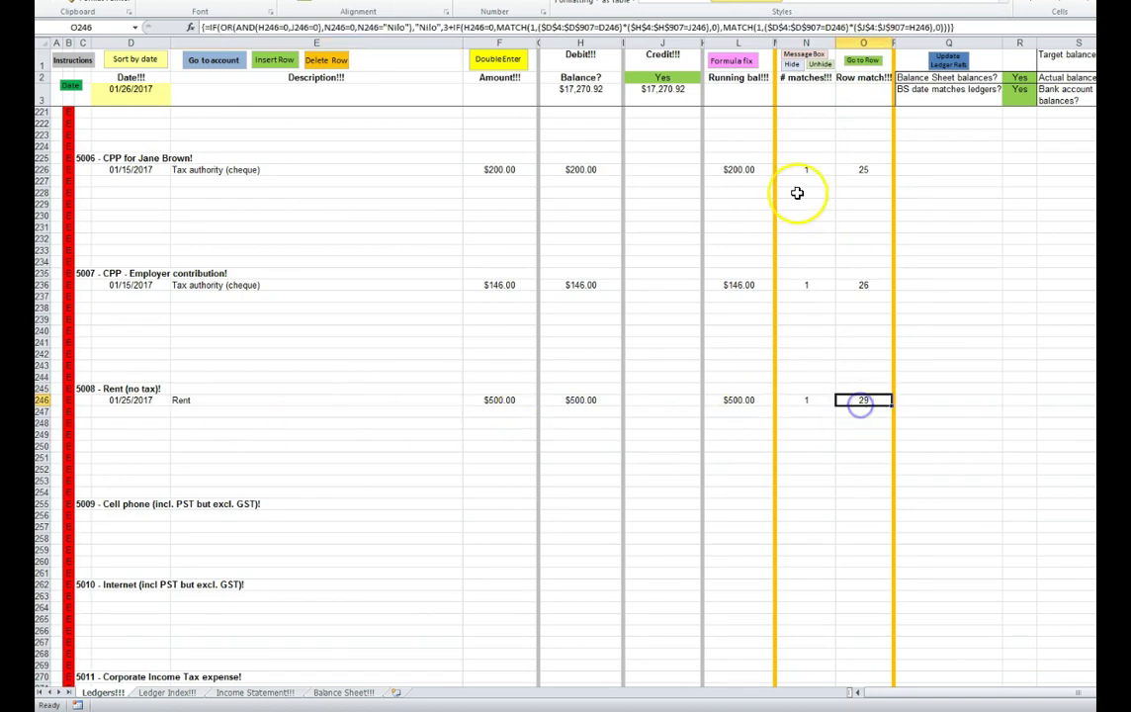
{"action": "left_click", "coordinate": [864, 62]}
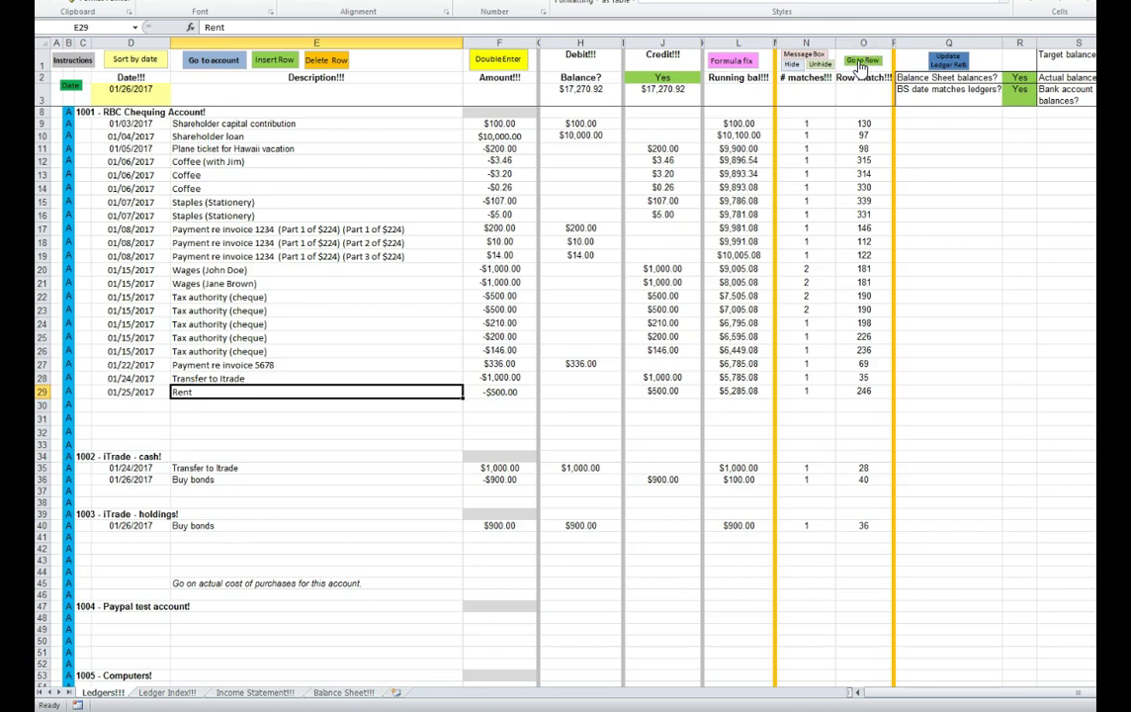
View the message box summary of both sides of the Rent transaction, and close it.
{"action": "left_click", "coordinate": [806, 56]}
{"action": "left_click", "coordinate": [805, 56]}
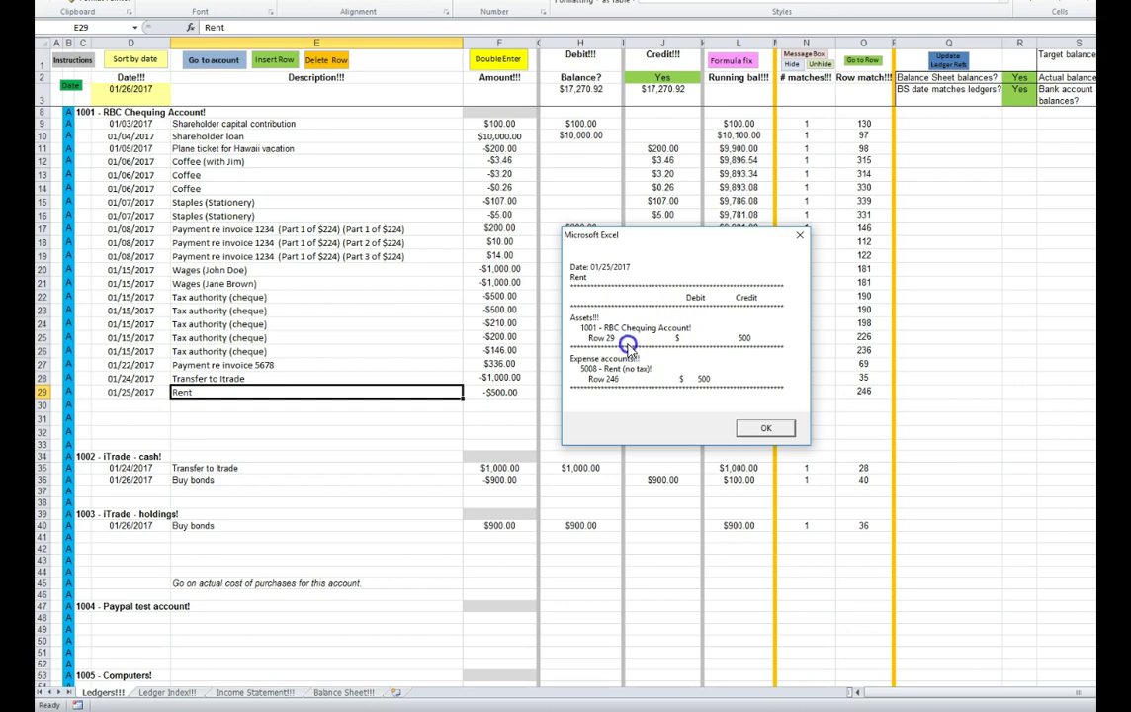
{"action": "left_click", "coordinate": [754, 432]}
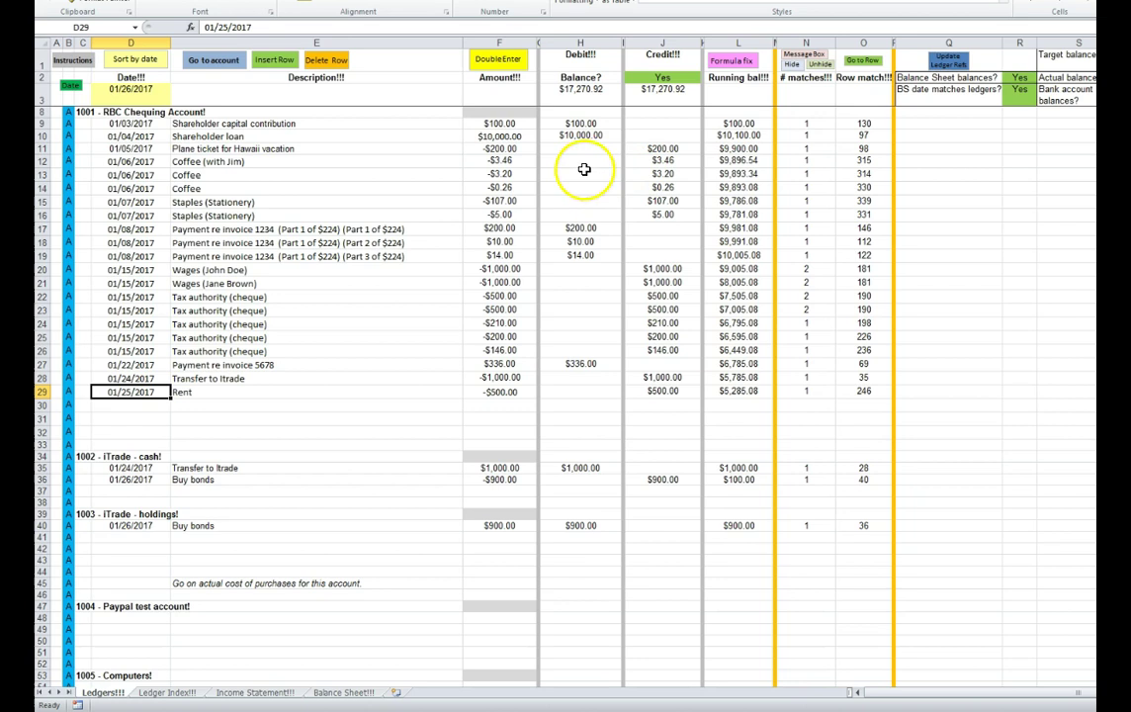
Set the ledger's cutoff date to 01/25/2017 using the date of the Rent transaction in D29.
{"action": "left_click", "coordinate": [118, 89]}
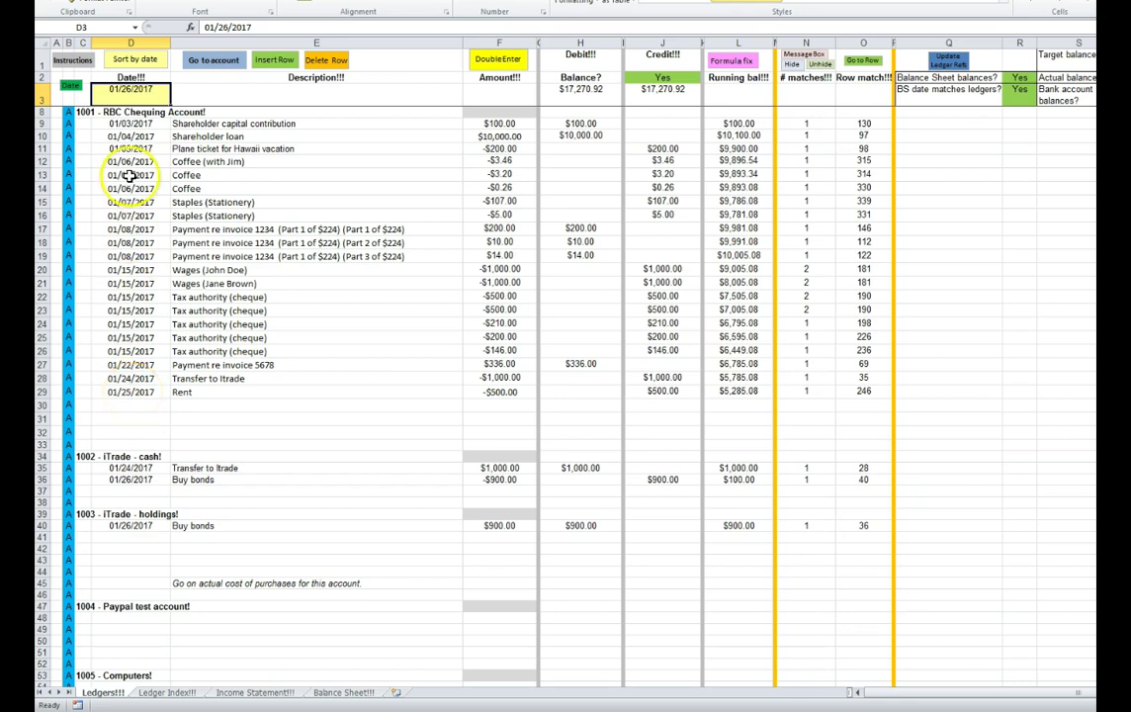
{"action": "left_click", "coordinate": [132, 393]}
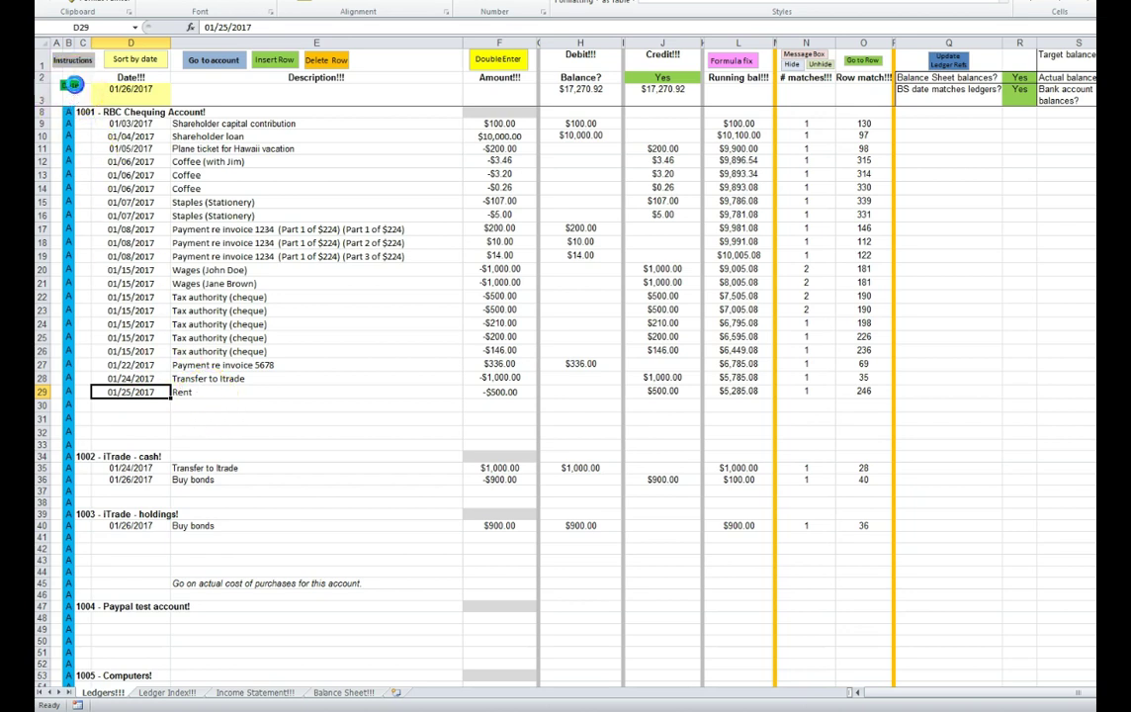
{"action": "left_click", "coordinate": [72, 87]}
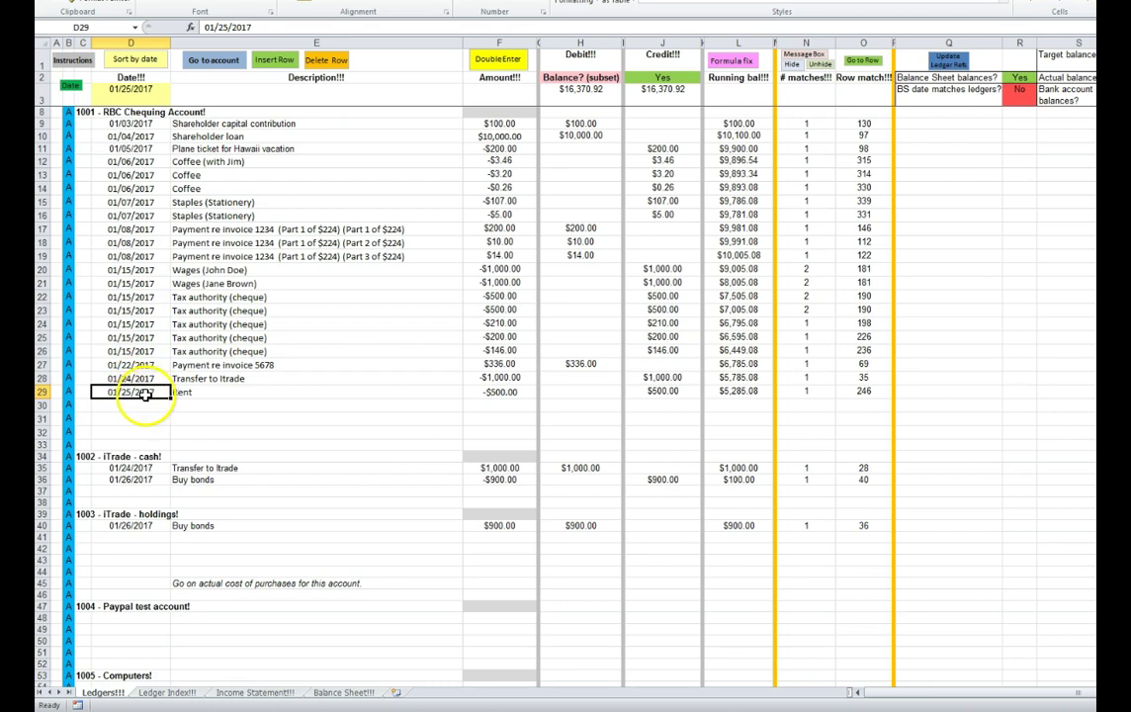
Check the subset balance indicator in J2 and compare the cutoff date in D3 with the ledger's transaction dates.
{"action": "left_click", "coordinate": [140, 395]}
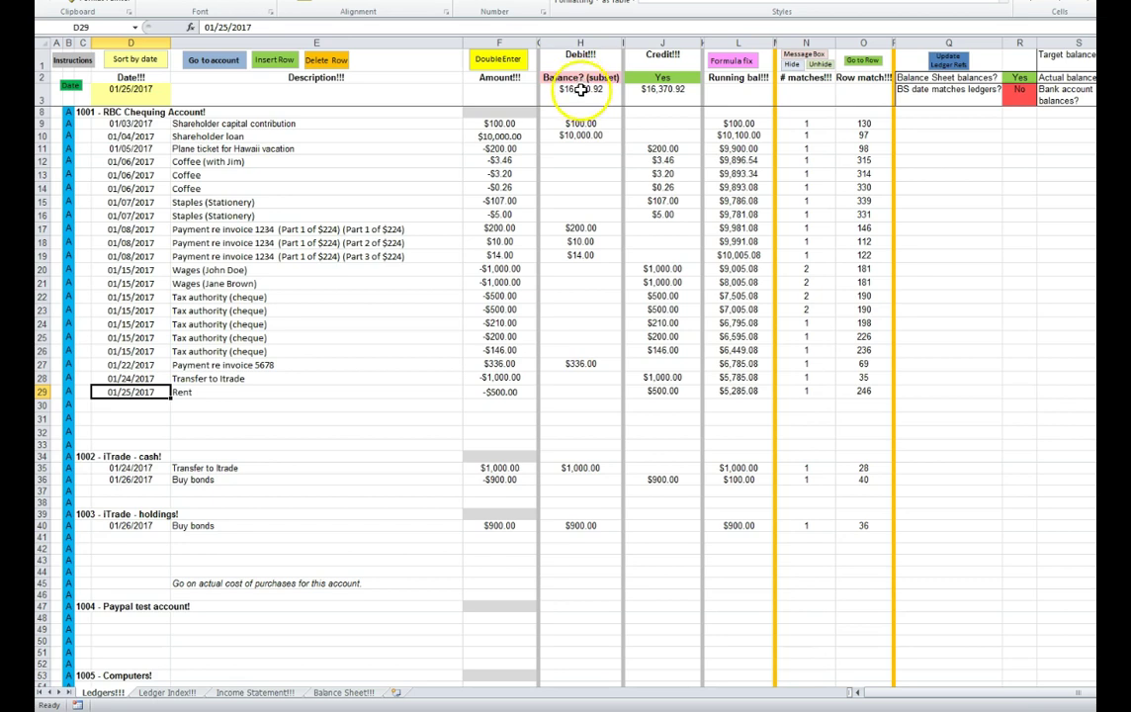
{"action": "left_click", "coordinate": [662, 78]}
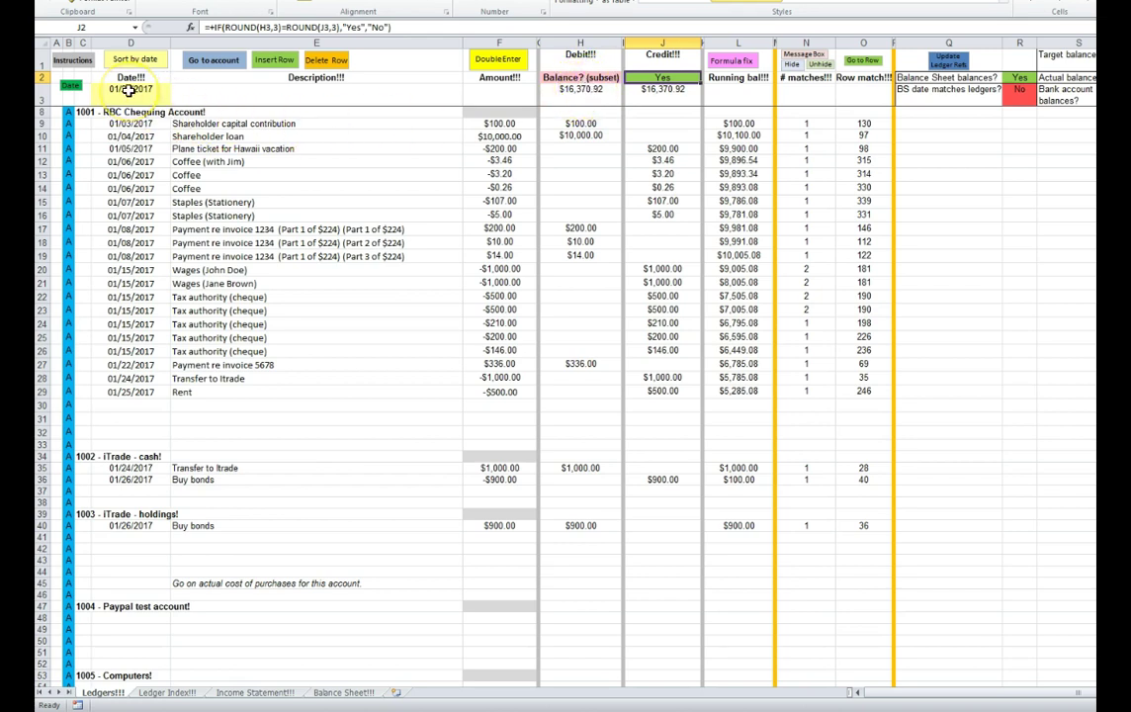
{"action": "left_click_drag", "start_coordinate": [128, 187], "coordinate": [115, 615]}
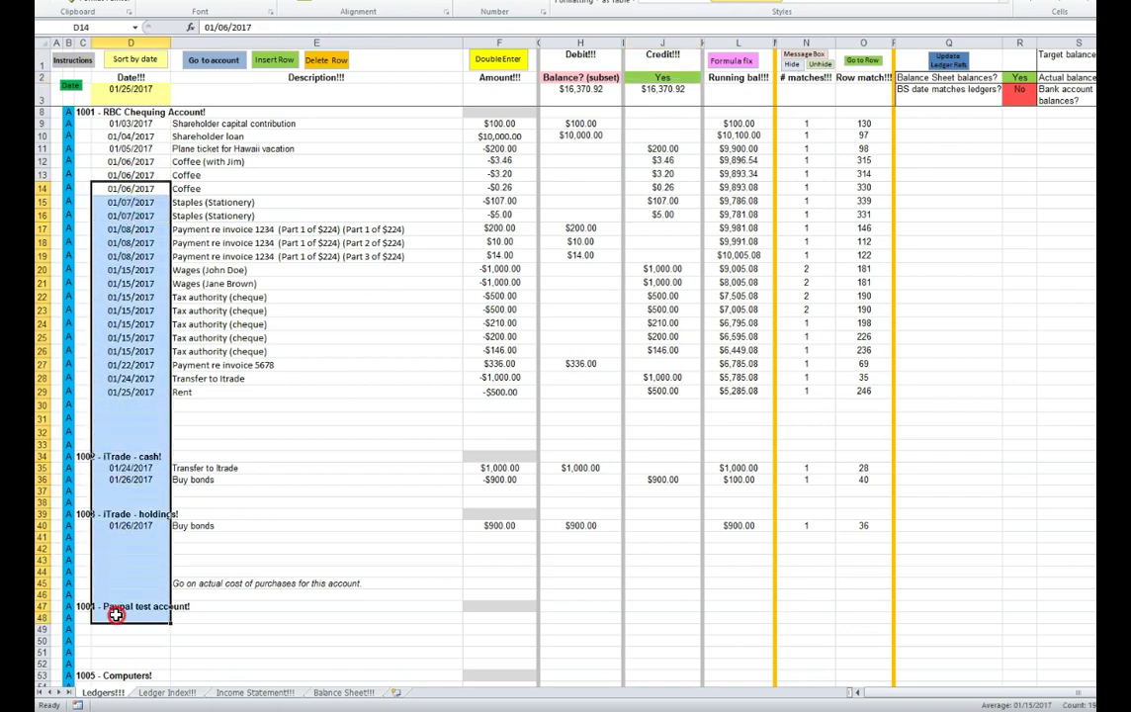
{"action": "left_click", "coordinate": [121, 478]}
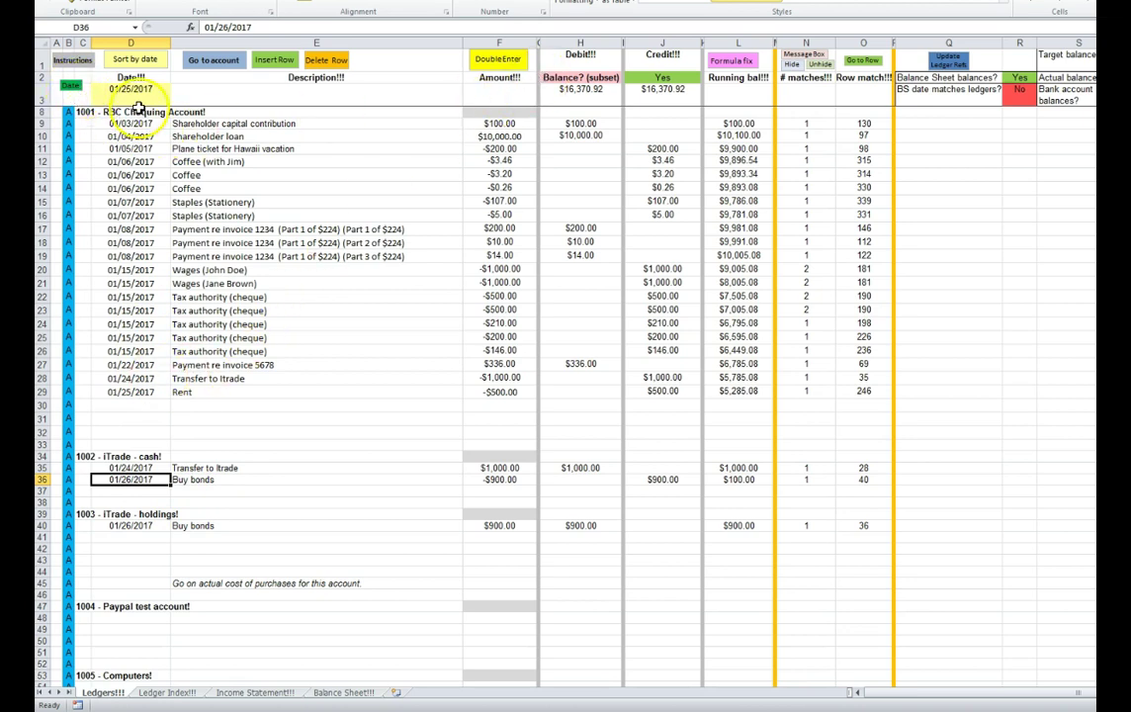
{"action": "left_click", "coordinate": [111, 89]}
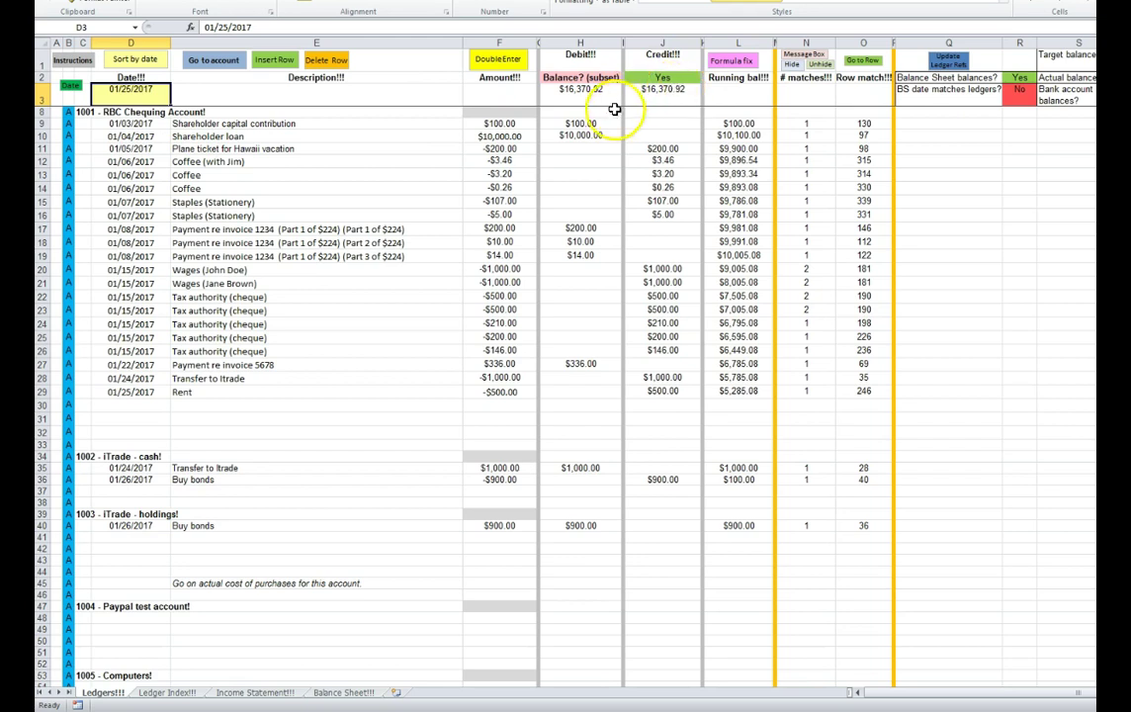
Set the cutoff date to 01/26/2017 using the Buy bonds date in D36, and review the Buy bonds entries.
{"action": "left_click", "coordinate": [99, 479]}
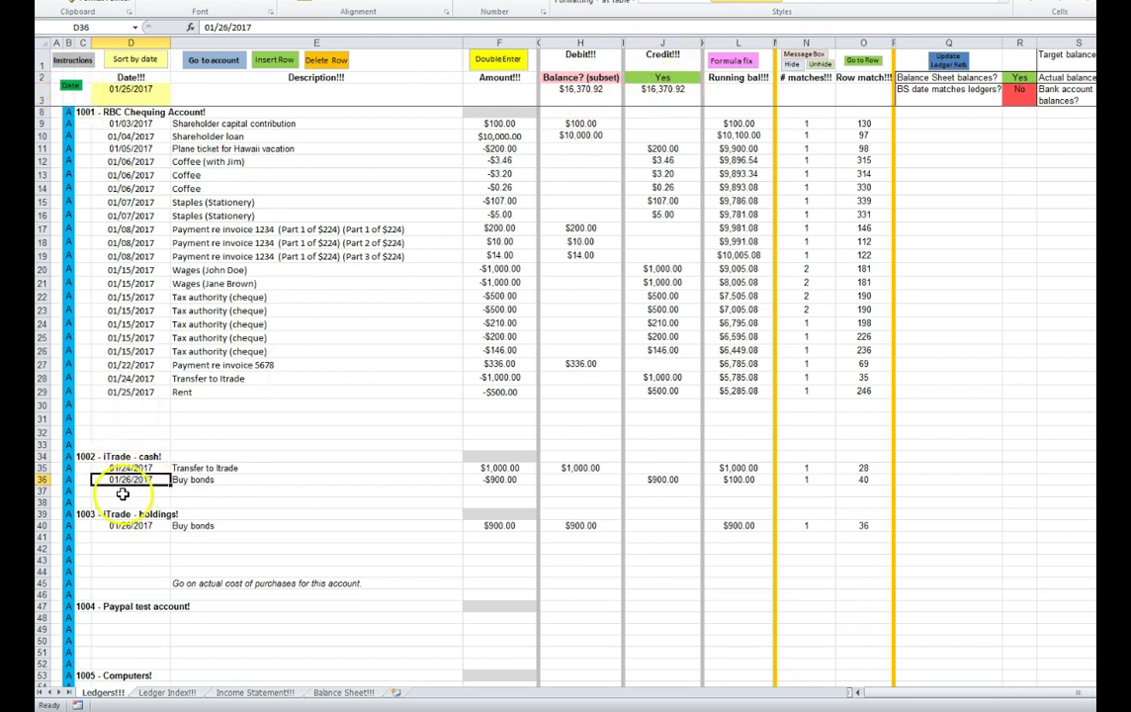
{"action": "left_click", "coordinate": [69, 89]}
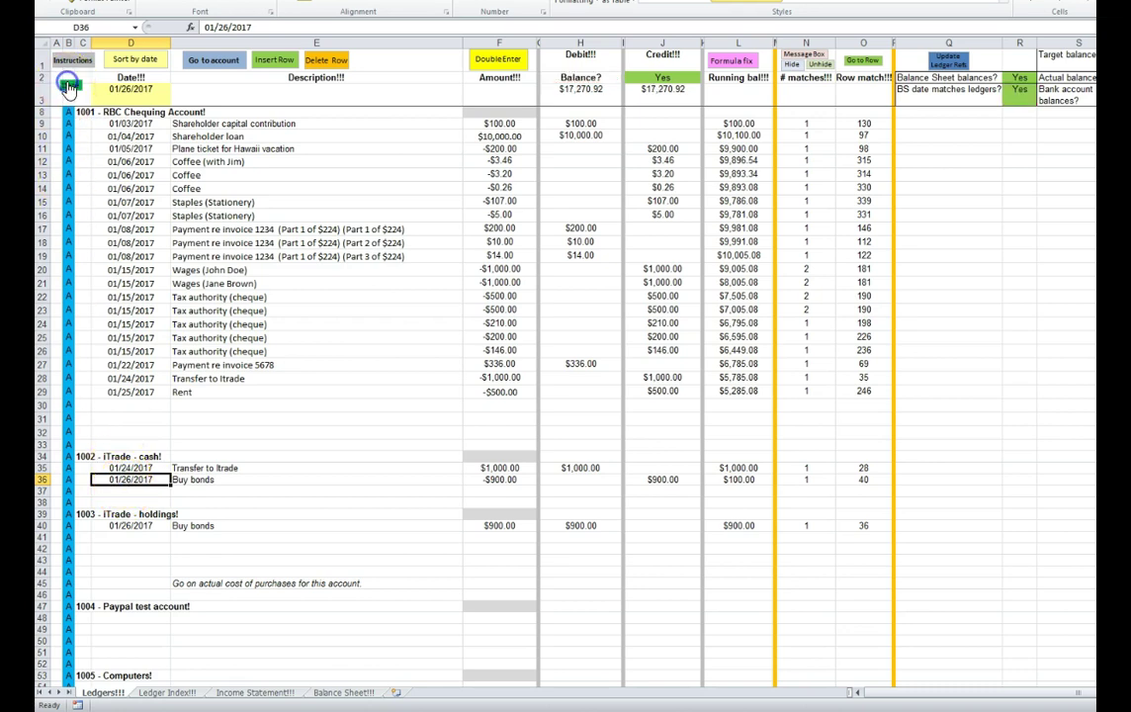
{"action": "left_click", "coordinate": [117, 91]}
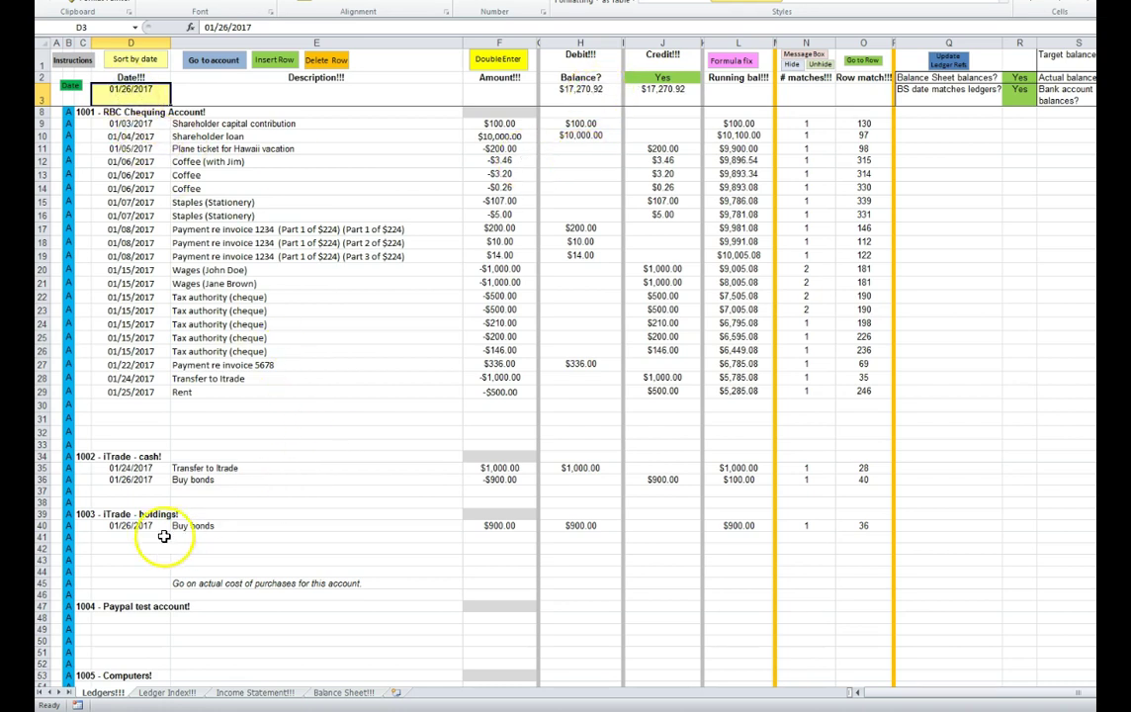
{"action": "left_click_drag", "start_coordinate": [130, 479], "coordinate": [578, 521]}
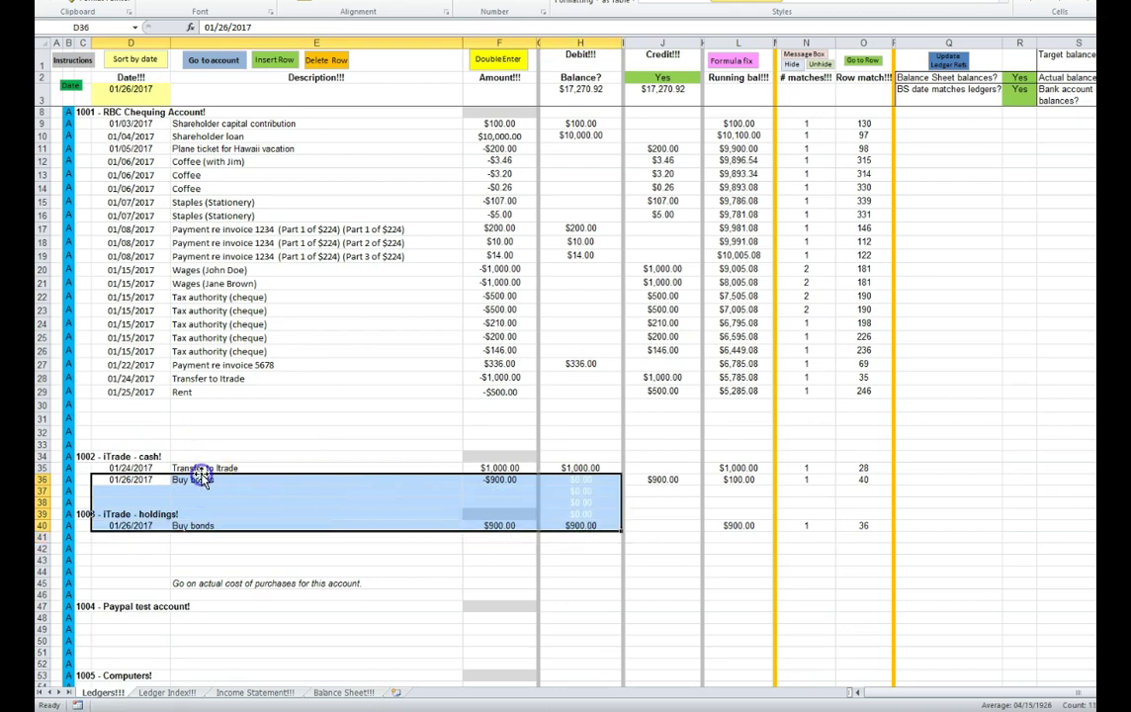
Check the Rent expense of account 5008 in cell D22 of the Income Statement sheet.
{"action": "left_click", "coordinate": [203, 429]}
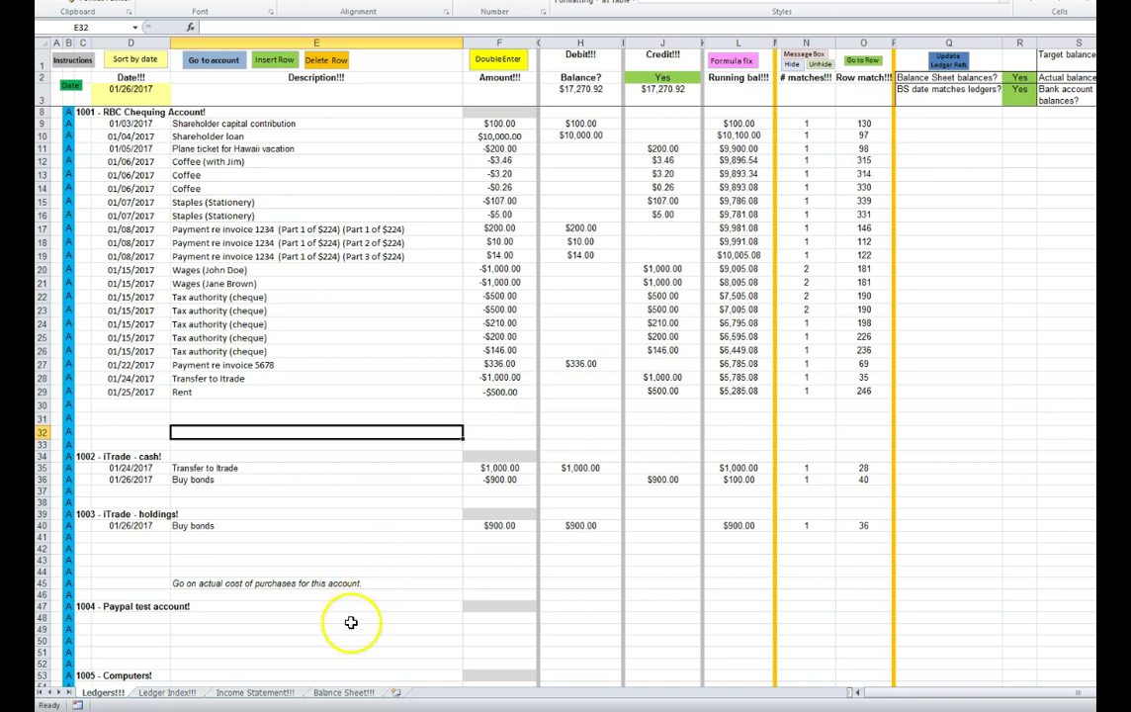
{"action": "left_click", "coordinate": [254, 692]}
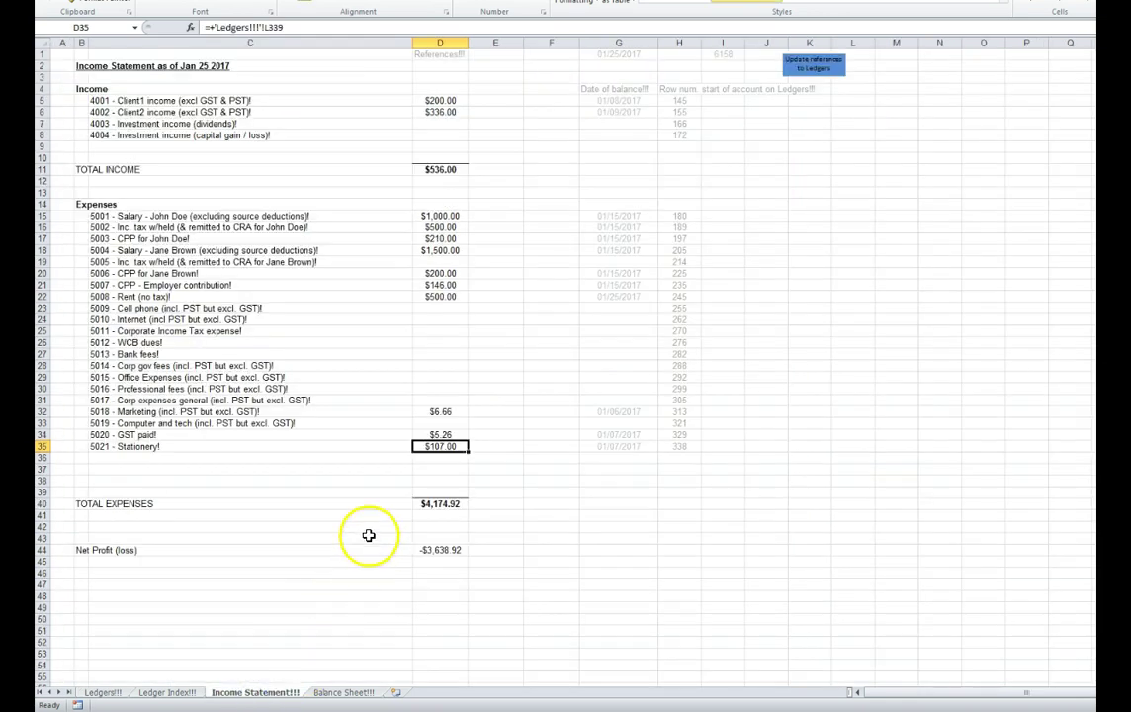
{"action": "left_click", "coordinate": [447, 295]}
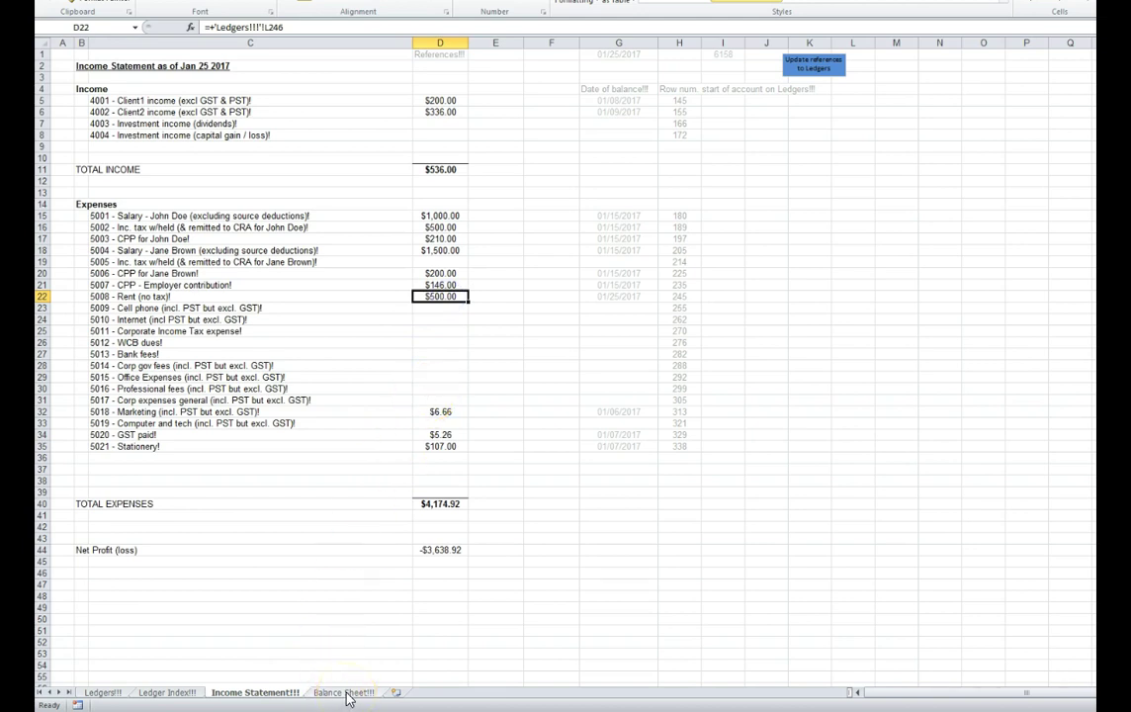
Compare the chequing account's running balance in L29 of the Ledgers sheet with its linked figure in D7 of the Balance Sheet.
{"action": "left_click", "coordinate": [103, 693]}
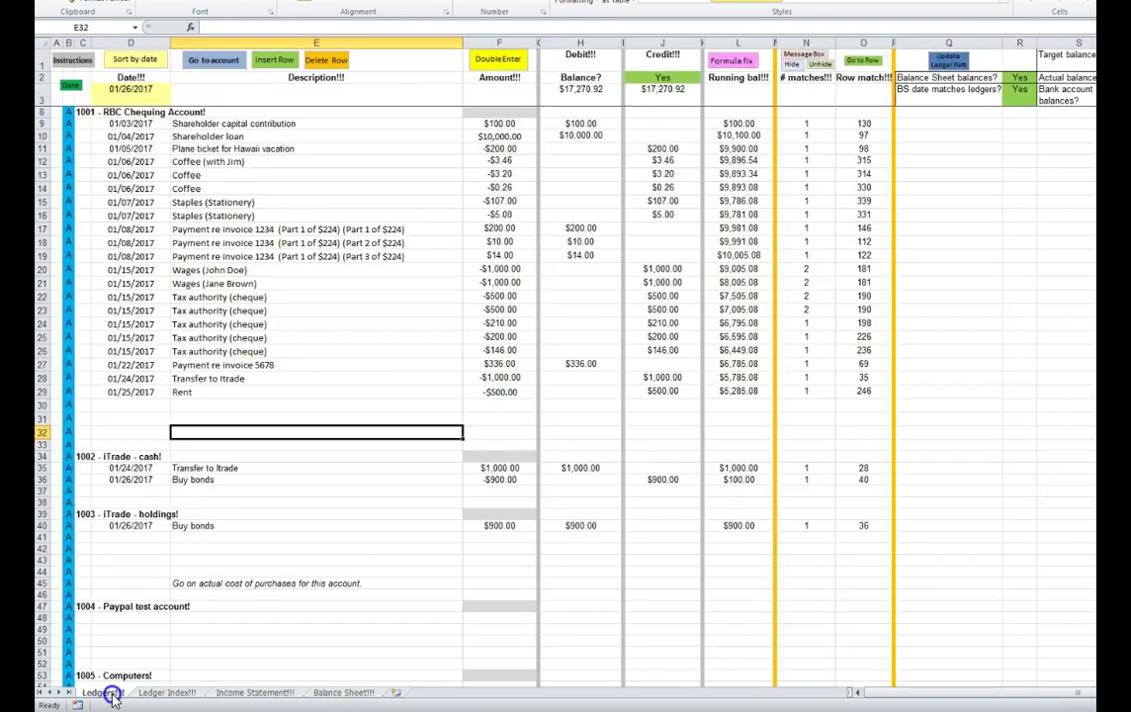
{"action": "left_click", "coordinate": [738, 391]}
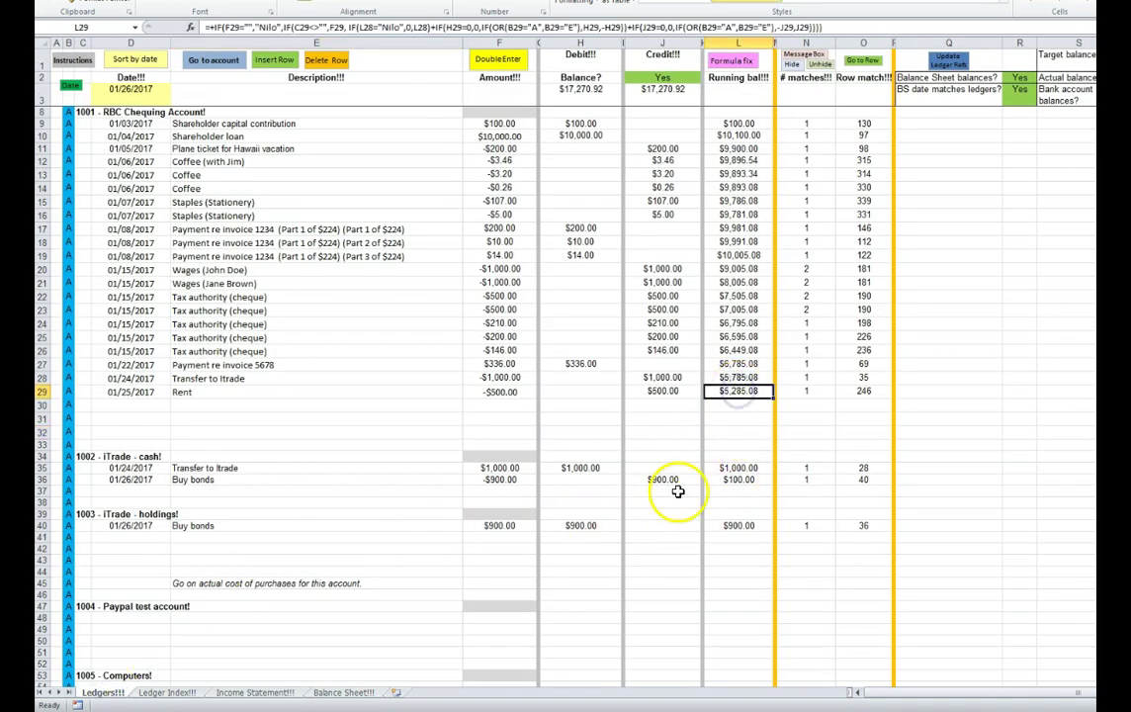
{"action": "left_click", "coordinate": [344, 693]}
{"action": "left_click", "coordinate": [375, 122]}
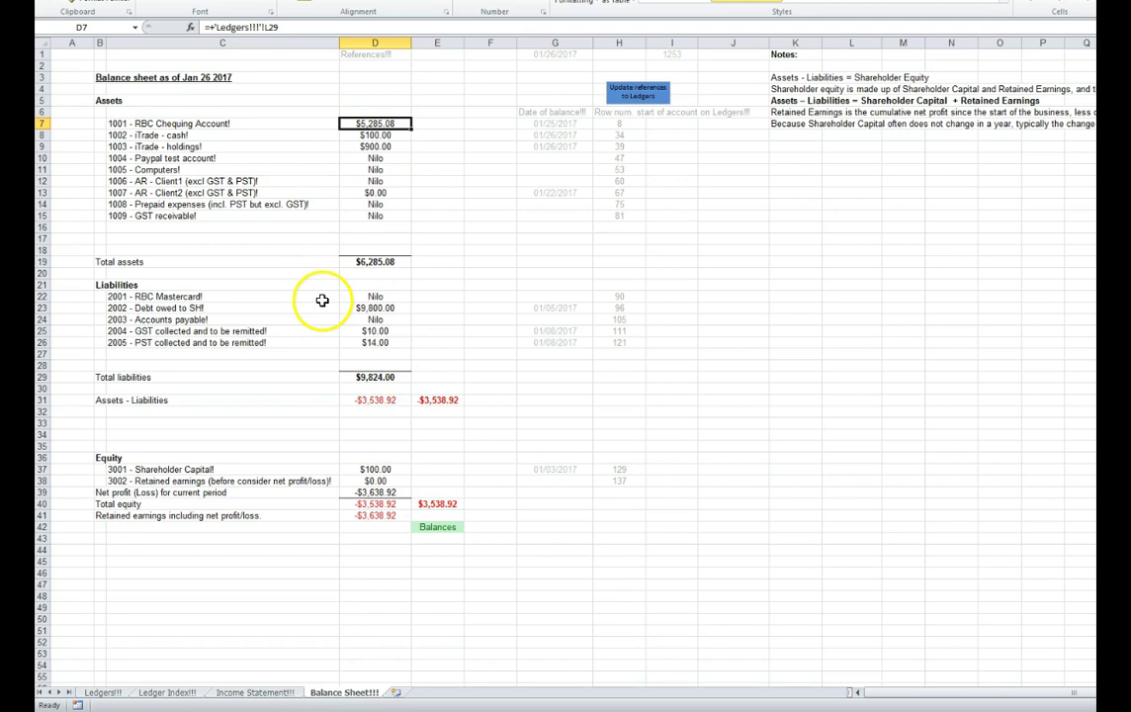
Review how the Income Statement and Balance Sheet draw on the Ledgers sheet, including the account 5004 name reference in C18.
{"action": "left_click", "coordinate": [102, 693]}
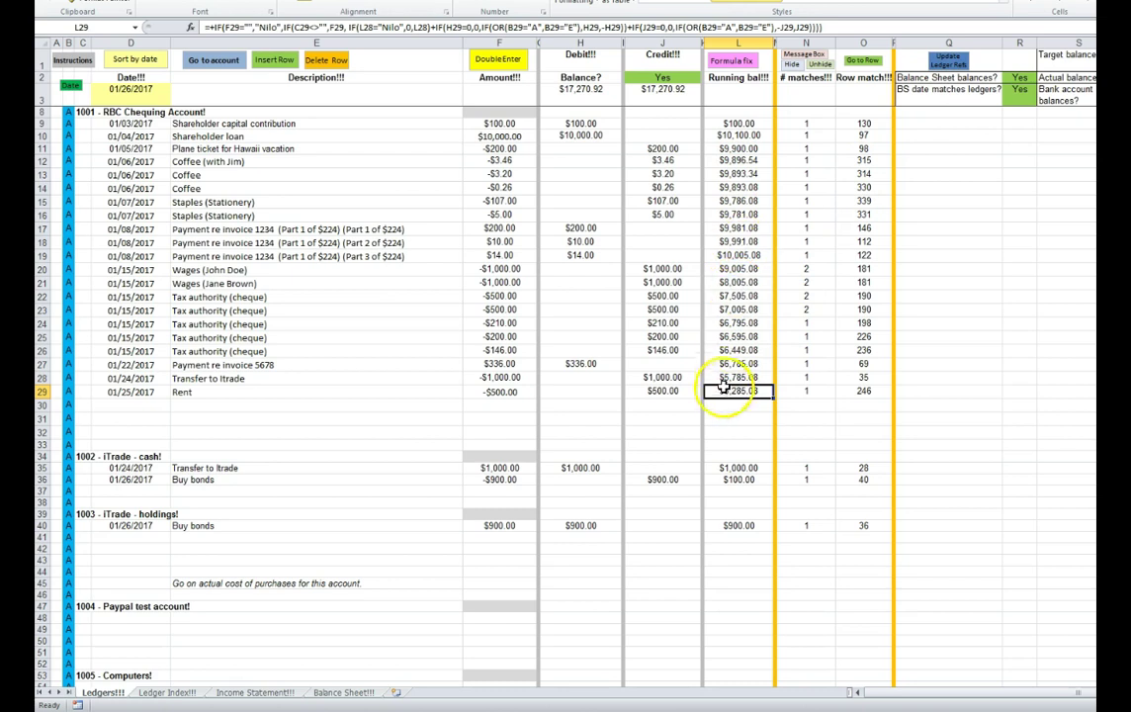
{"action": "left_click", "coordinate": [252, 692]}
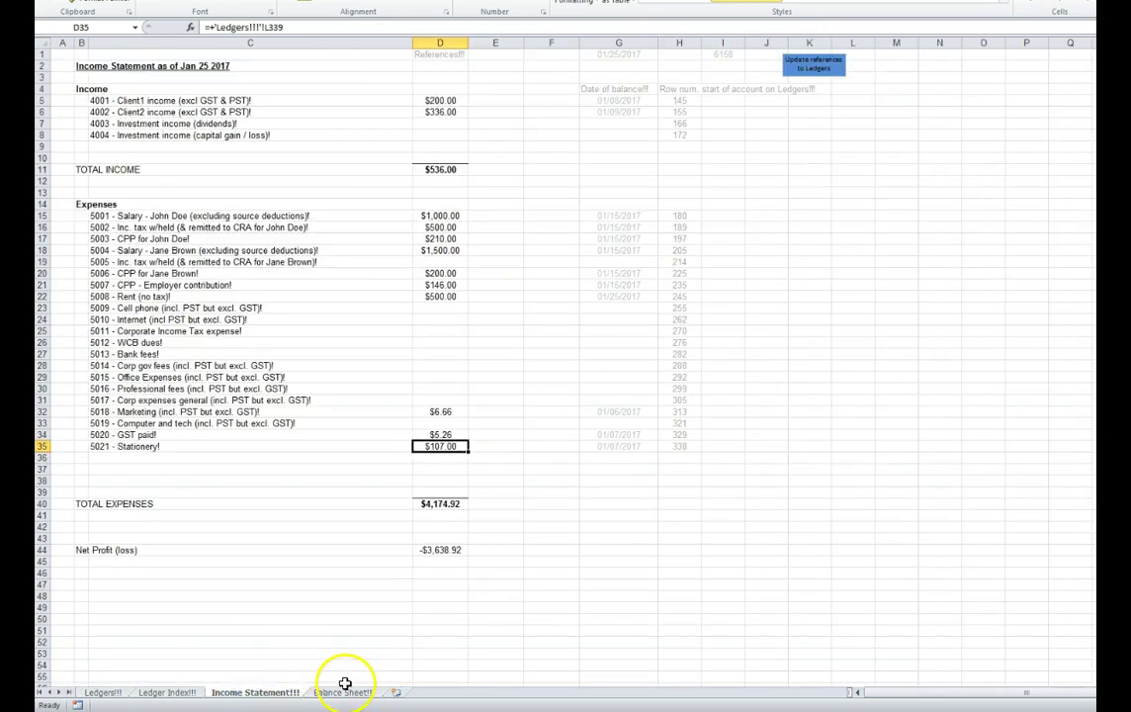
{"action": "left_click", "coordinate": [346, 693]}
{"action": "left_click", "coordinate": [280, 693]}
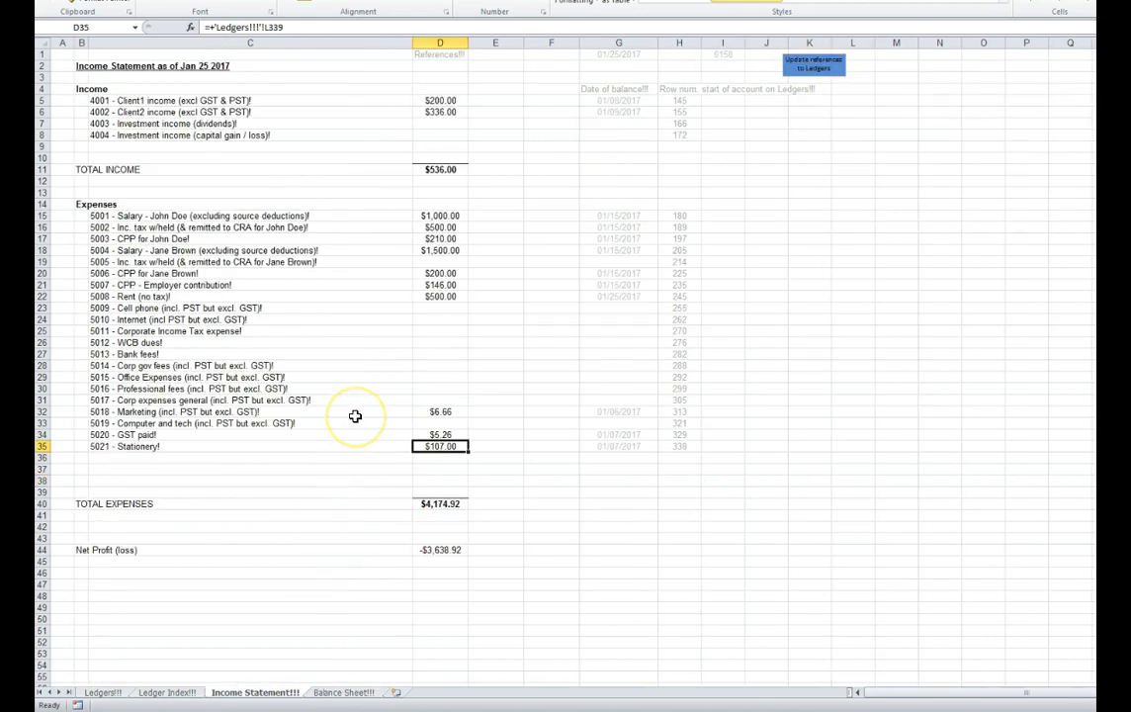
{"action": "left_click", "coordinate": [133, 252]}
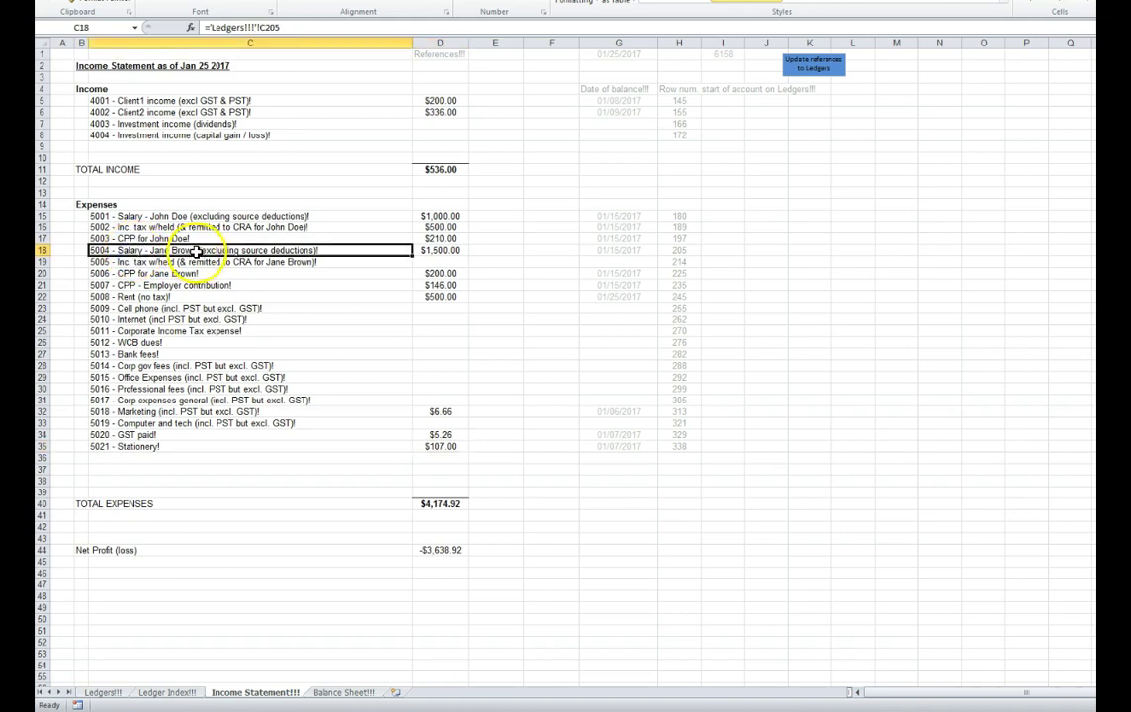
{"action": "left_click", "coordinate": [344, 692]}
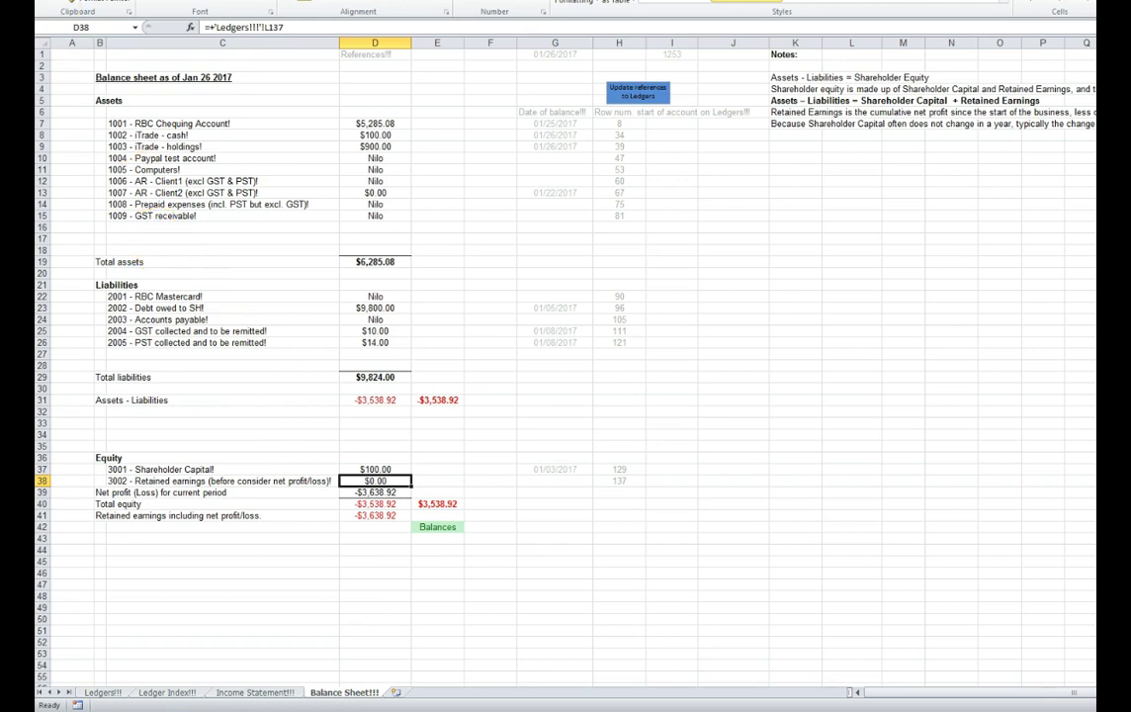
Trace the net profit from D44 of the Income Statement to D39 in the Balance Sheet's equity section.
{"action": "left_click", "coordinate": [259, 694]}
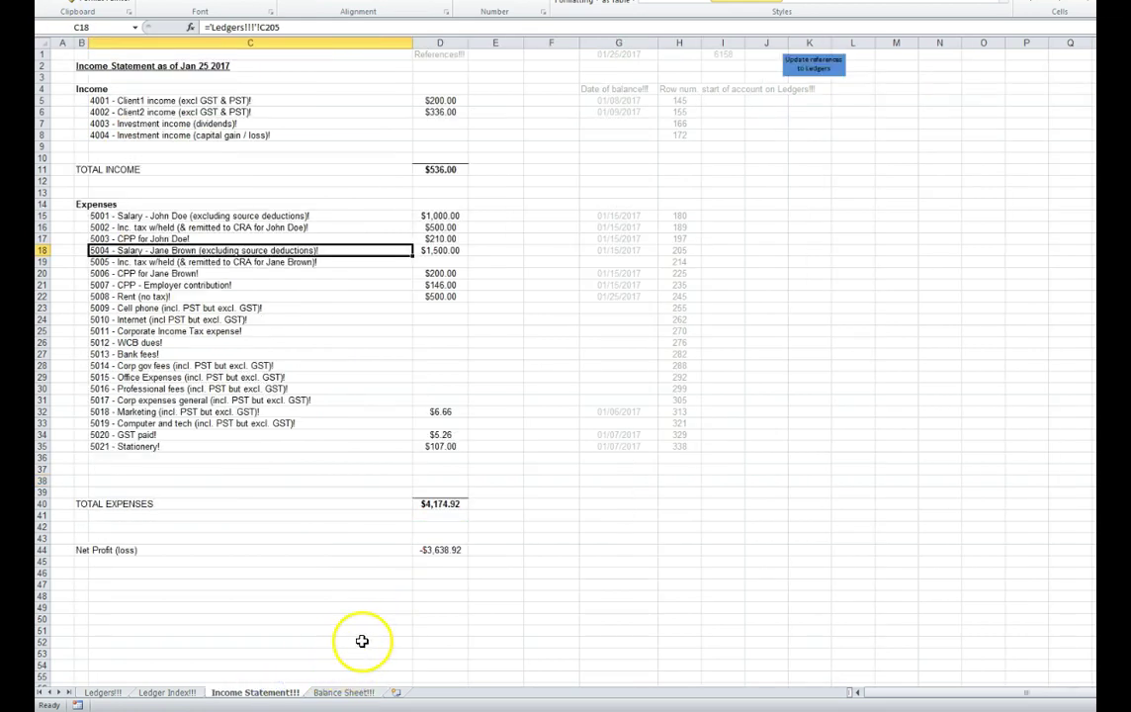
{"action": "left_click", "coordinate": [440, 550]}
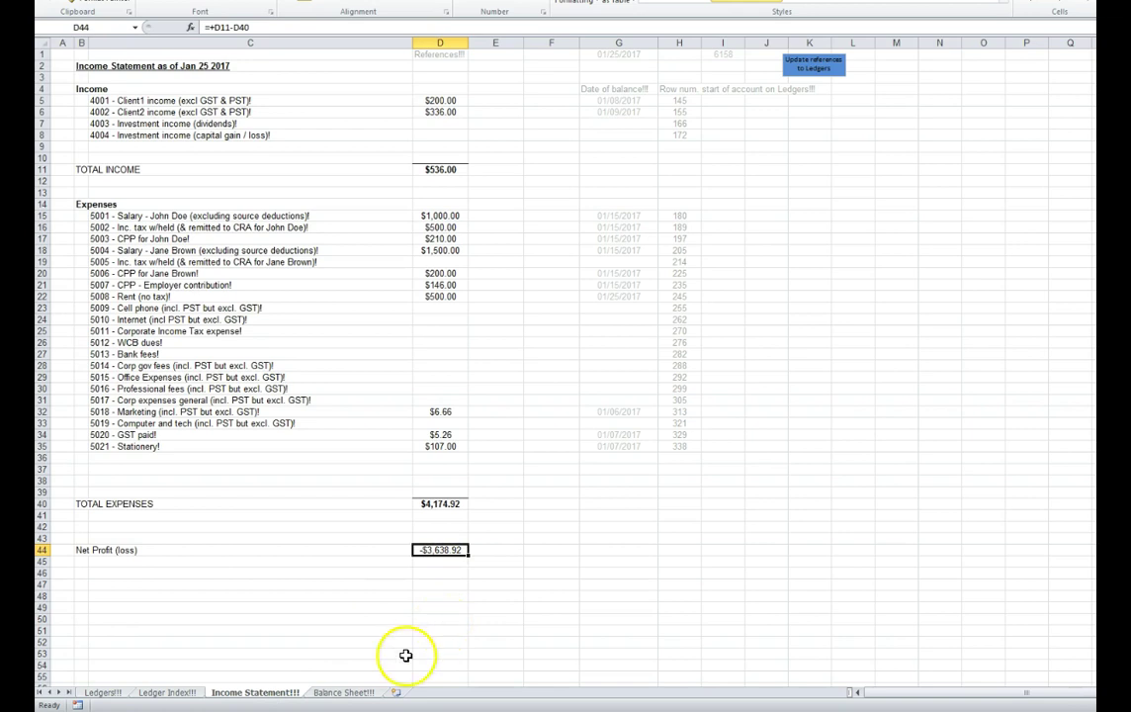
{"action": "left_click", "coordinate": [337, 694]}
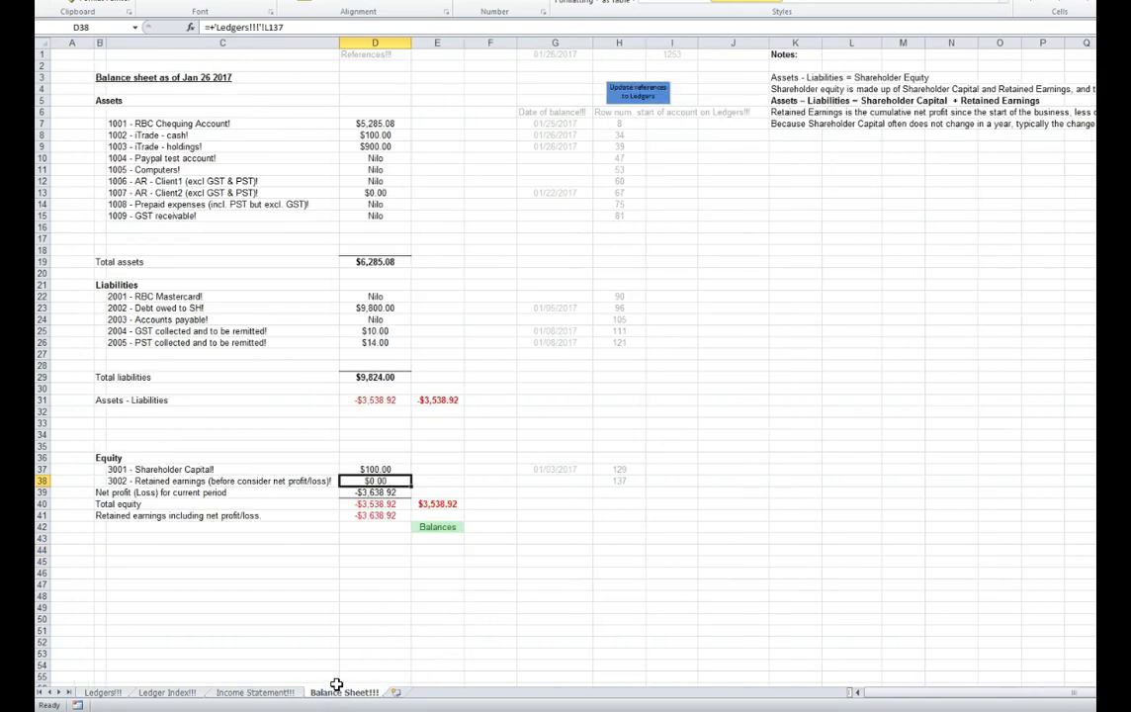
{"action": "left_click", "coordinate": [373, 493]}
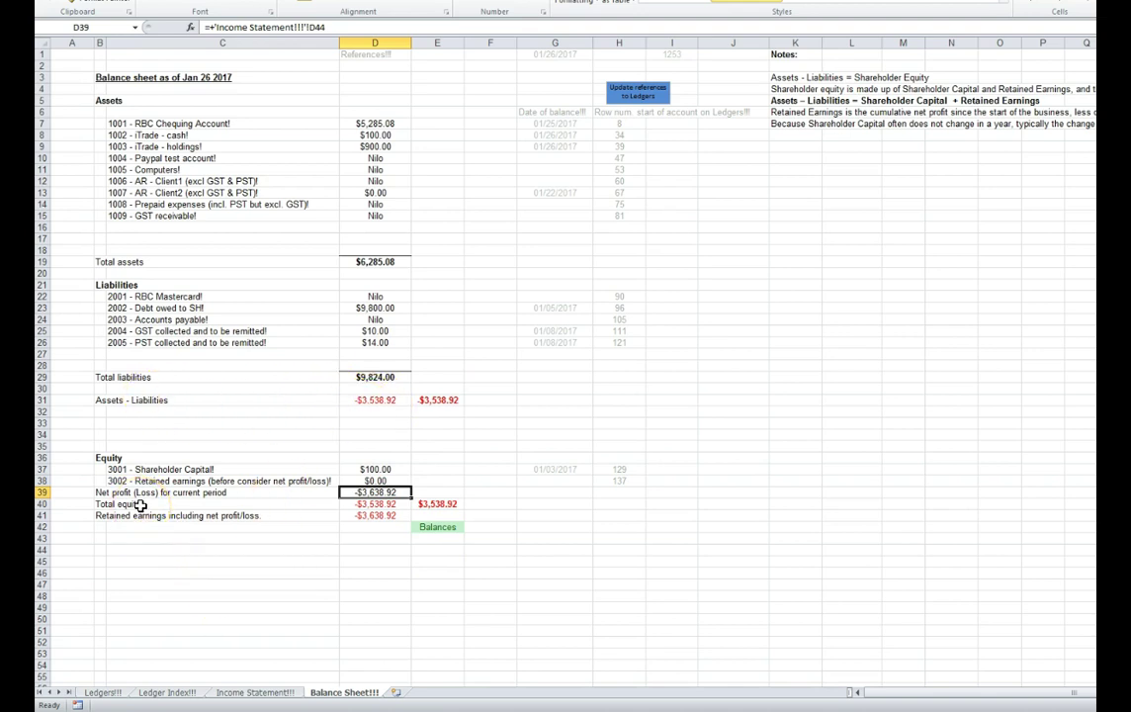
Check the balance test in E42 of the Balance Sheet and its matching indicator in R2 of the Ledgers sheet.
{"action": "left_click", "coordinate": [435, 527]}
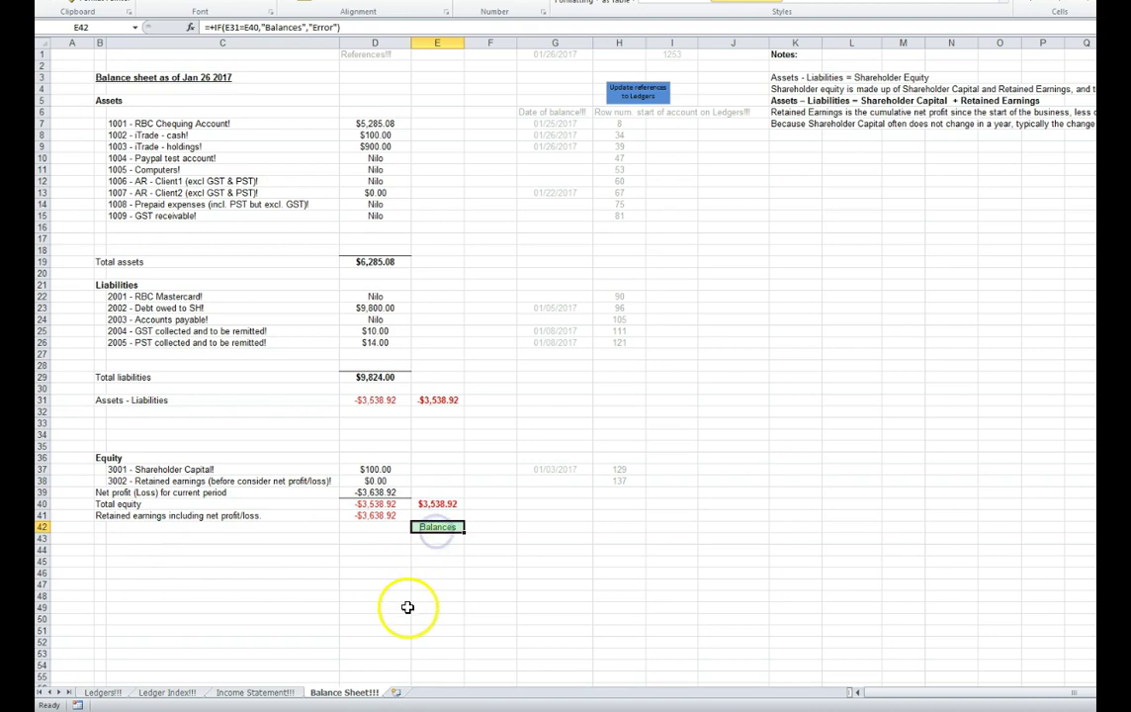
{"action": "left_click", "coordinate": [111, 694]}
{"action": "left_click", "coordinate": [1020, 79]}
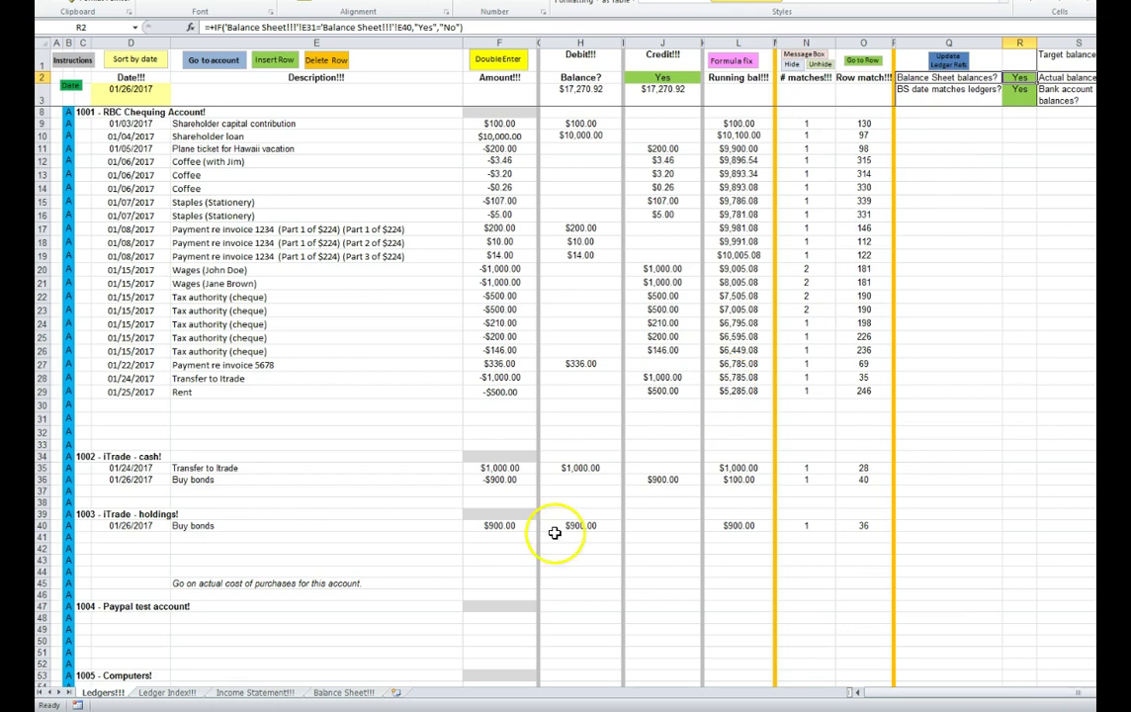
Examine the account balance dates in column G of the Balance Sheet and the latest-date formula in G1.
{"action": "left_click", "coordinate": [344, 696]}
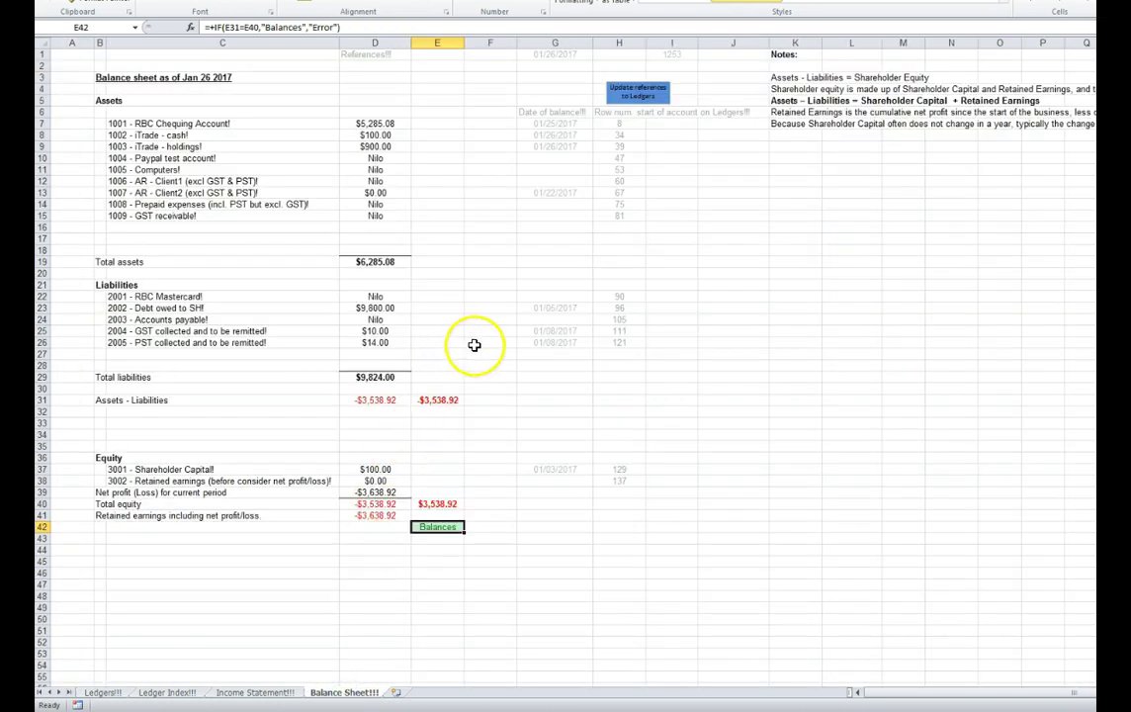
{"action": "left_click_drag", "start_coordinate": [561, 122], "coordinate": [543, 474]}
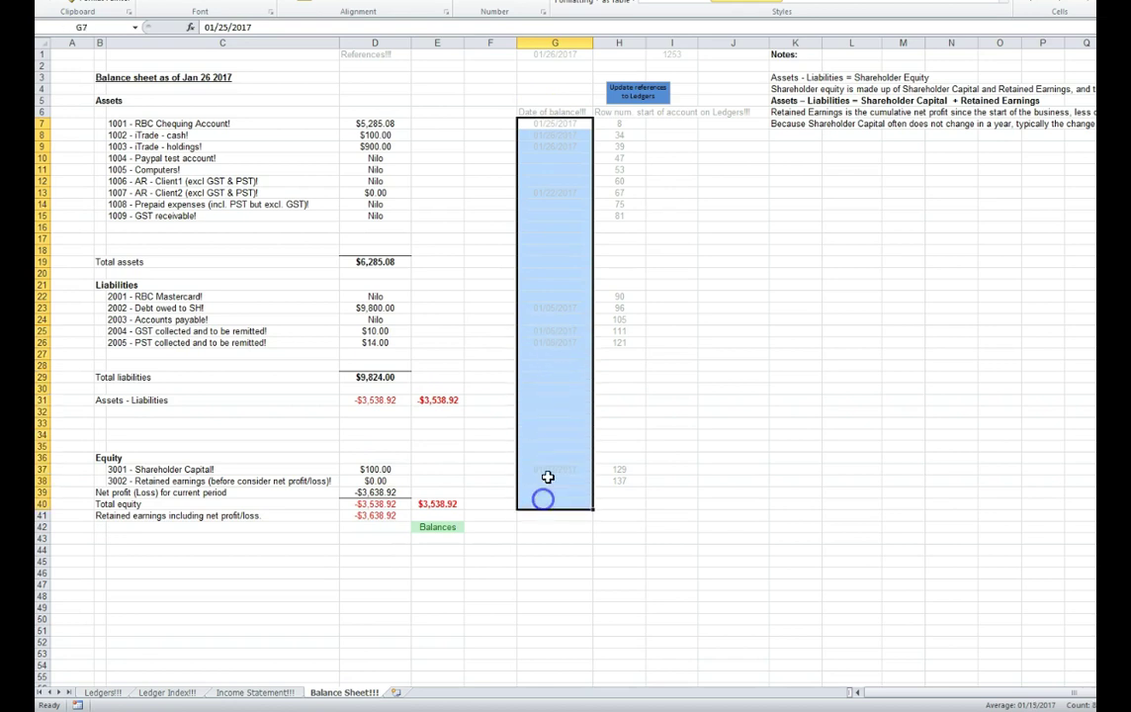
{"action": "left_click", "coordinate": [556, 255]}
{"action": "left_click", "coordinate": [557, 53]}
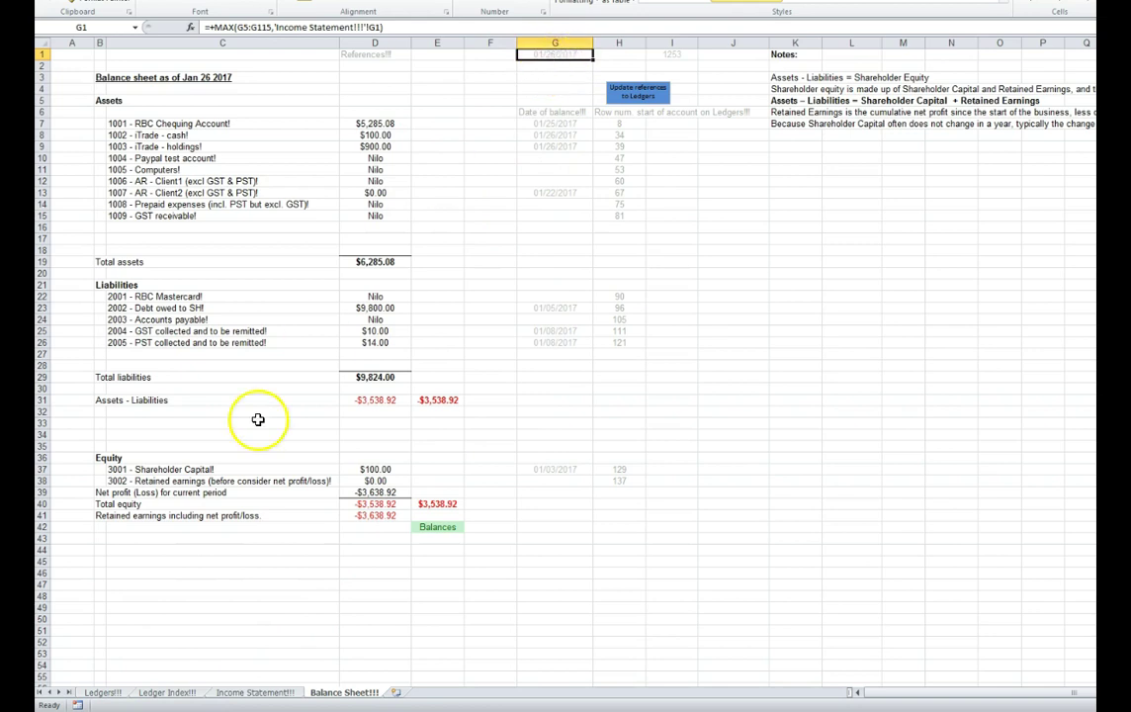
Review the cutoff date in D3 of the Ledgers sheet and the Rent amount in F29.
{"action": "left_click", "coordinate": [98, 694]}
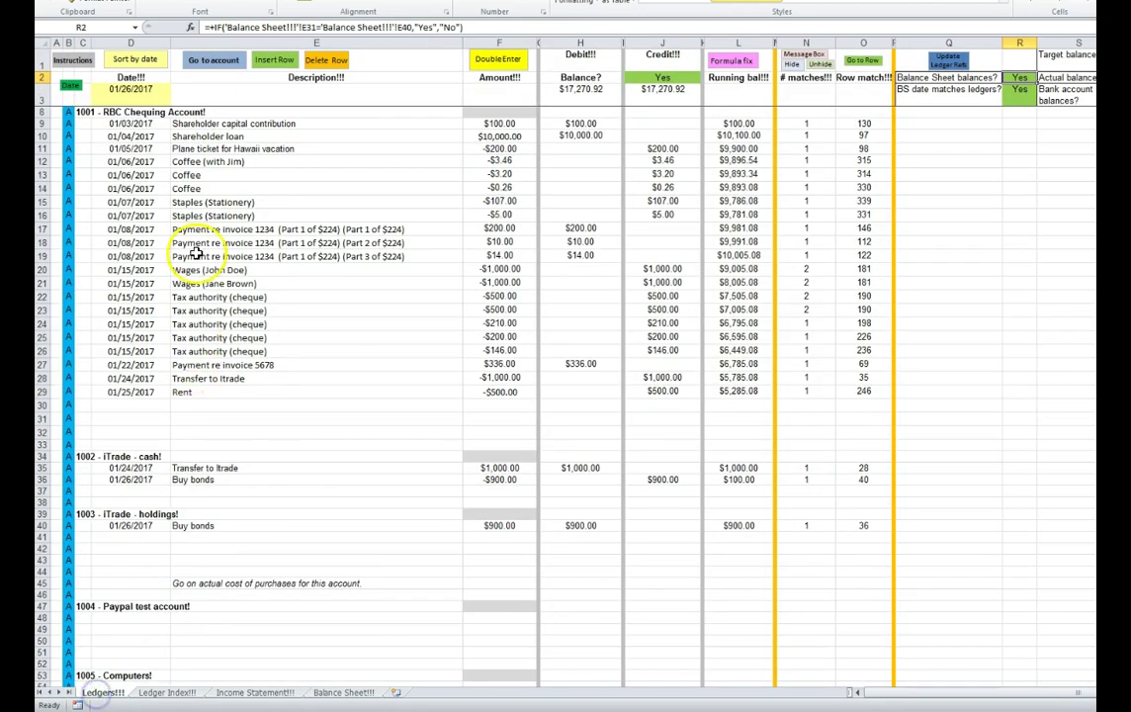
{"action": "left_click", "coordinate": [119, 92]}
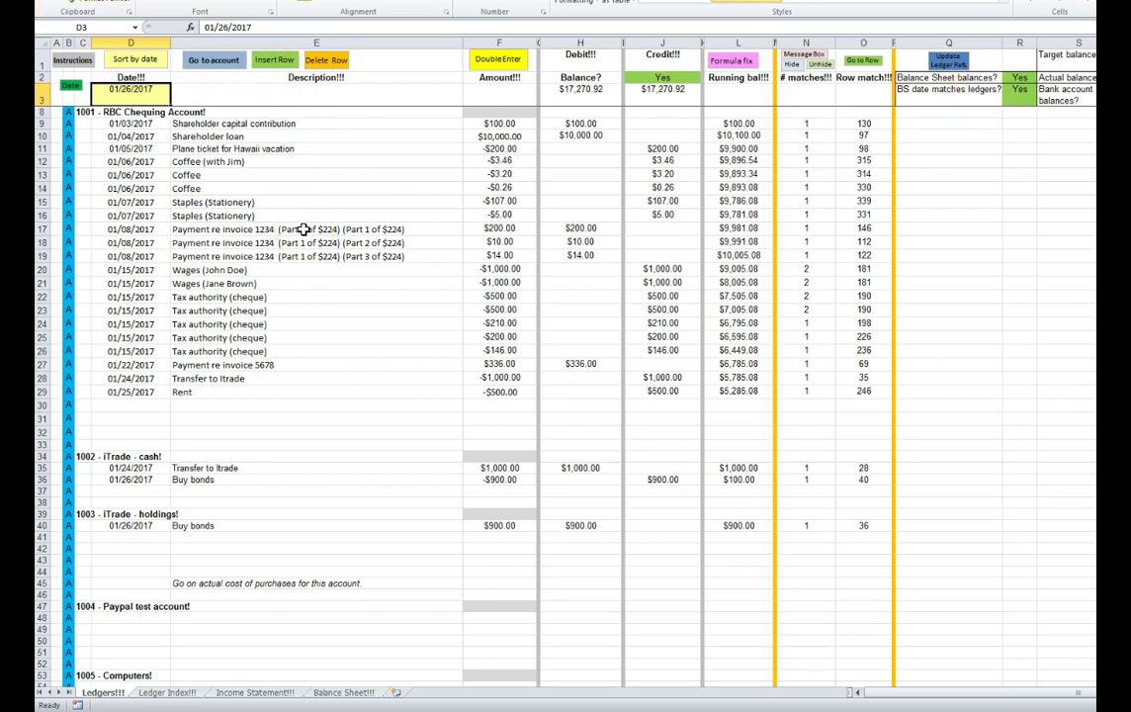
{"action": "left_click", "coordinate": [494, 391]}
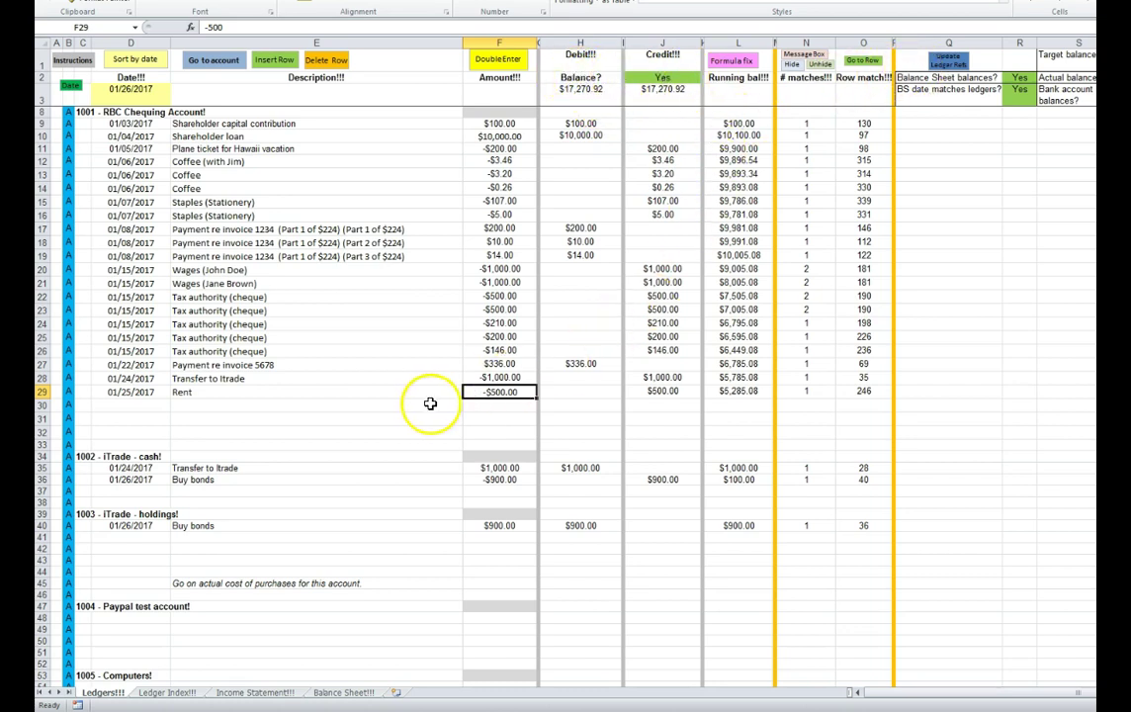
{"action": "left_click", "coordinate": [491, 392]}
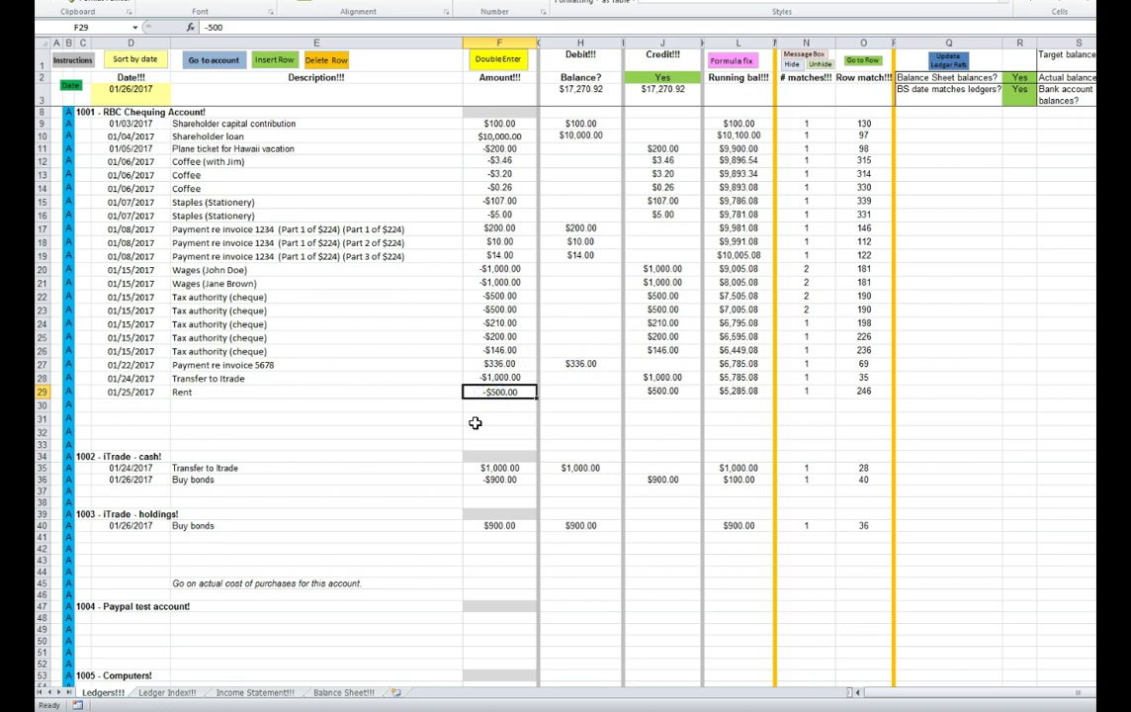